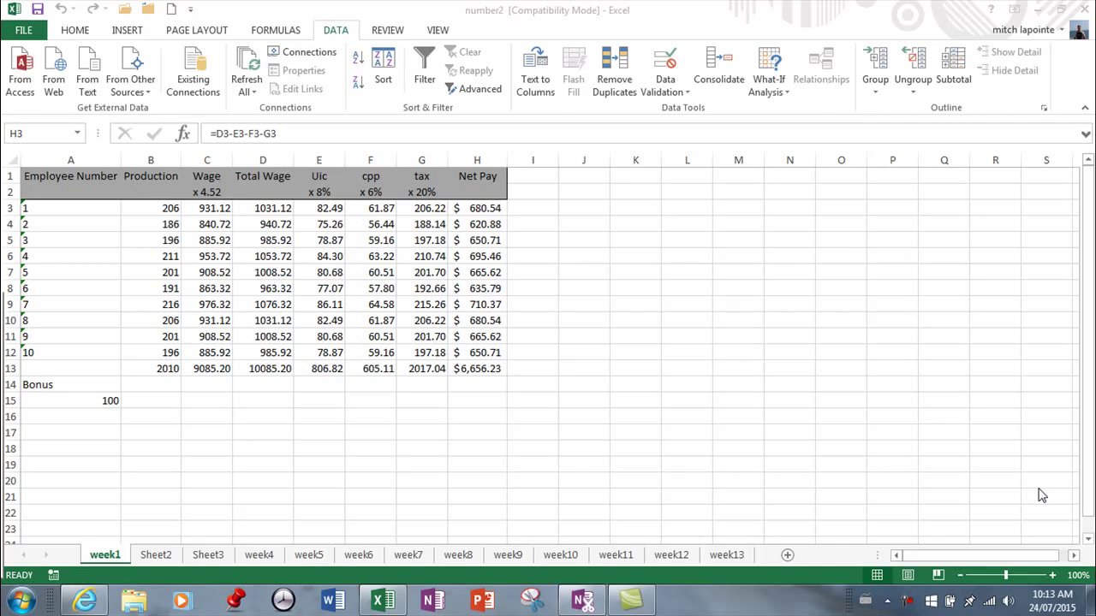
Step: Activate the Excel window and switch to the Page Layout tab for the week1 payroll sheet
left_click(74, 31)
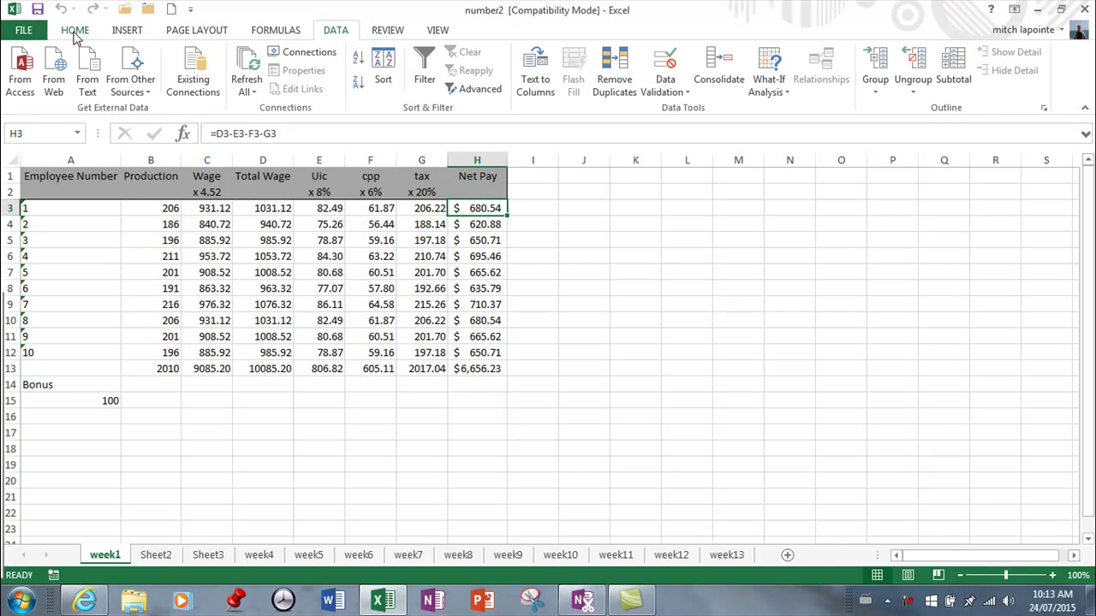
left_click(75, 32)
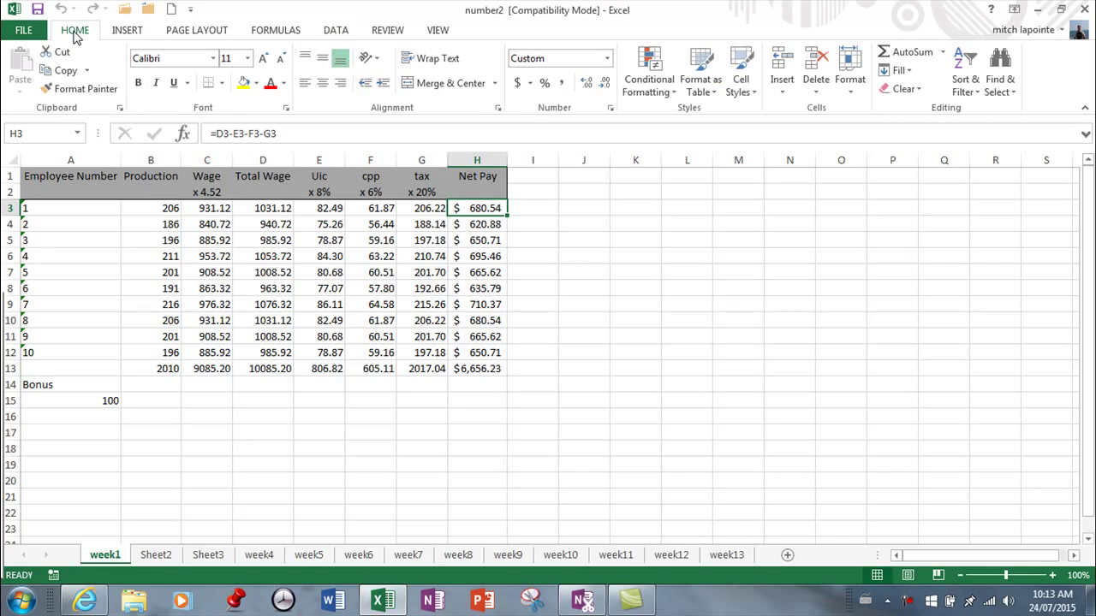
left_click(206, 33)
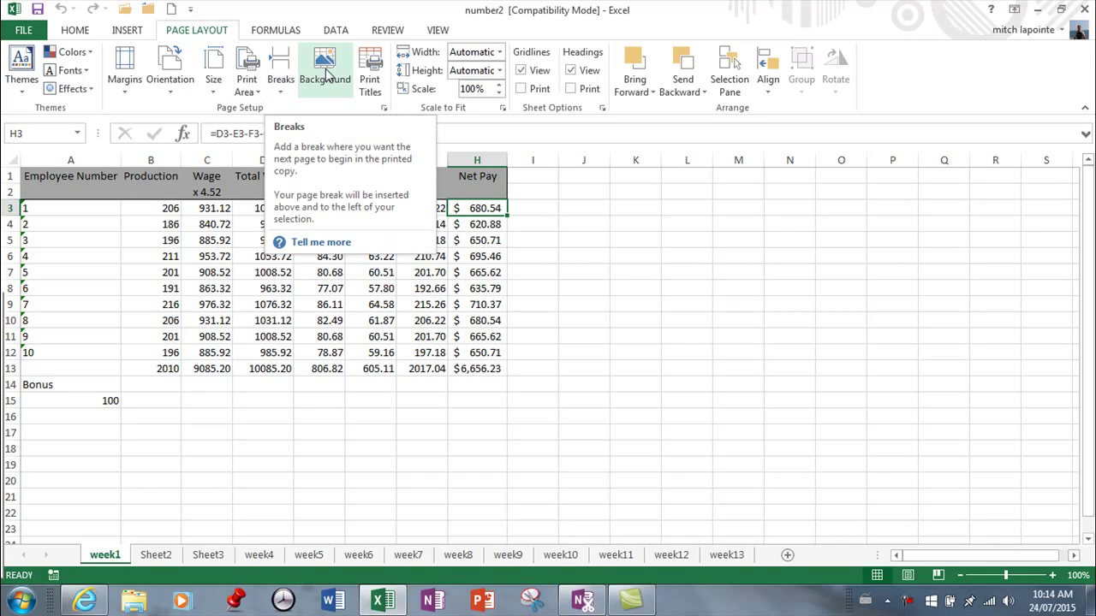
Step: Open the Custom Margins settings, showing 1.9 cm top/bottom and 1.8 cm left/right margins
left_click(132, 84)
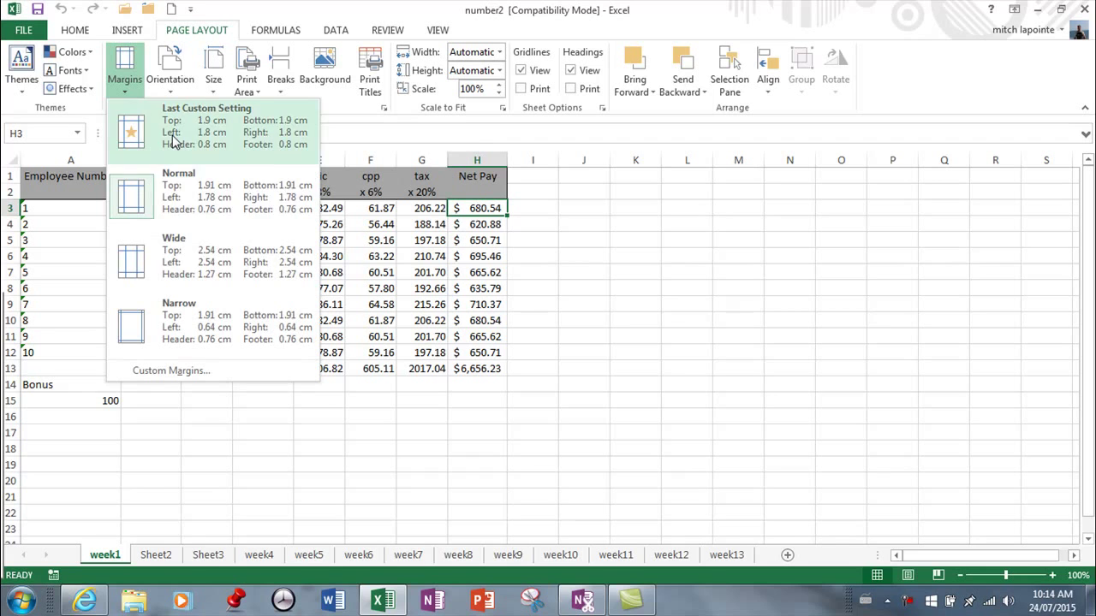
left_click(137, 374)
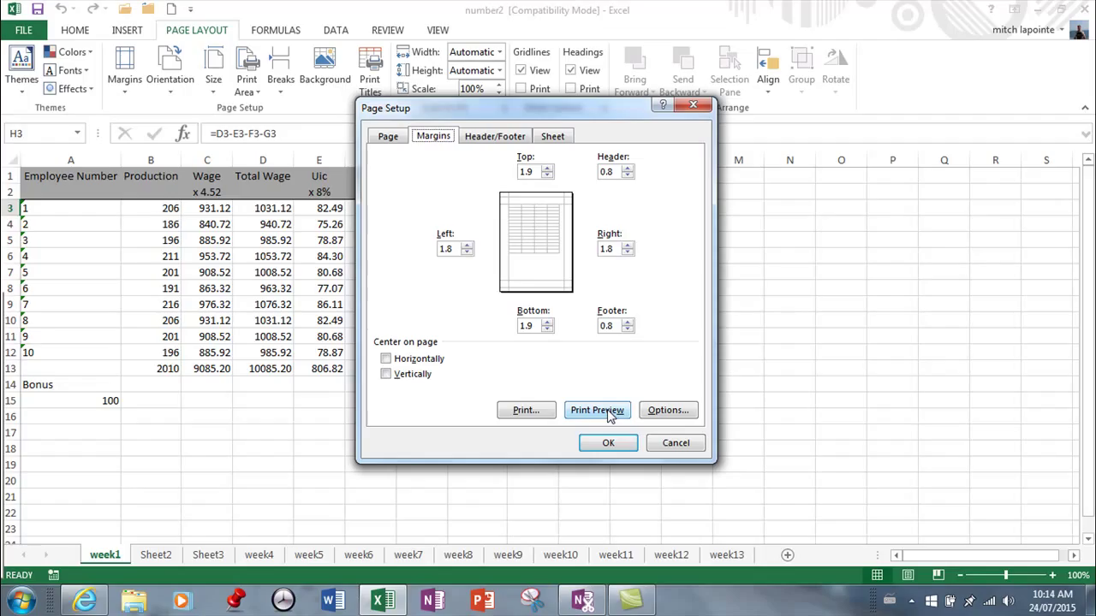
Step: Cancel Page Setup, reopen it from the group launcher, and check the margin values
left_click(690, 444)
left_click(383, 110)
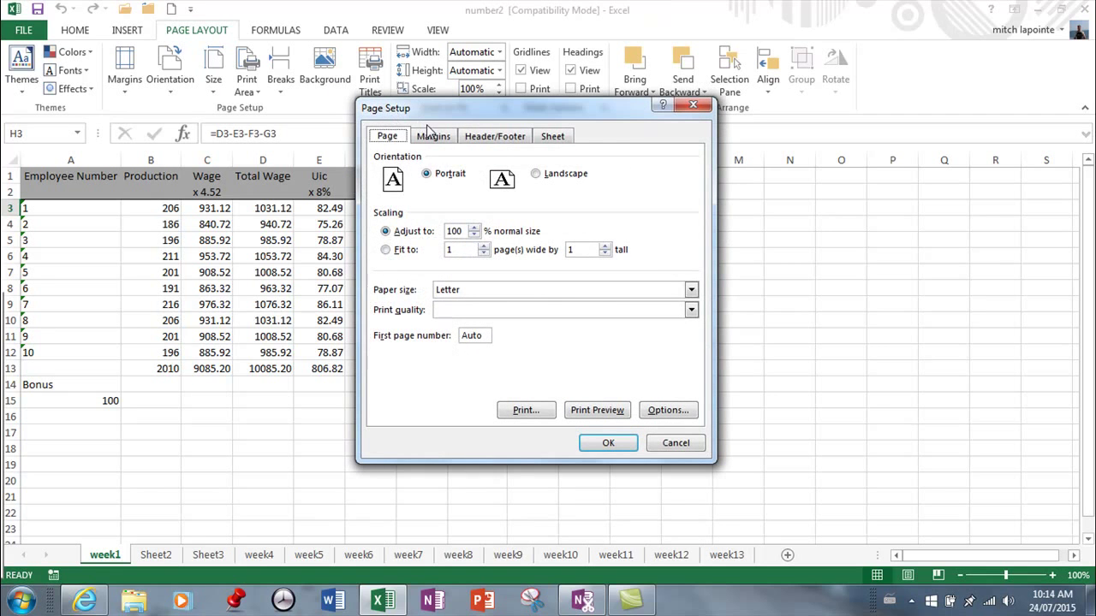
left_click(431, 137)
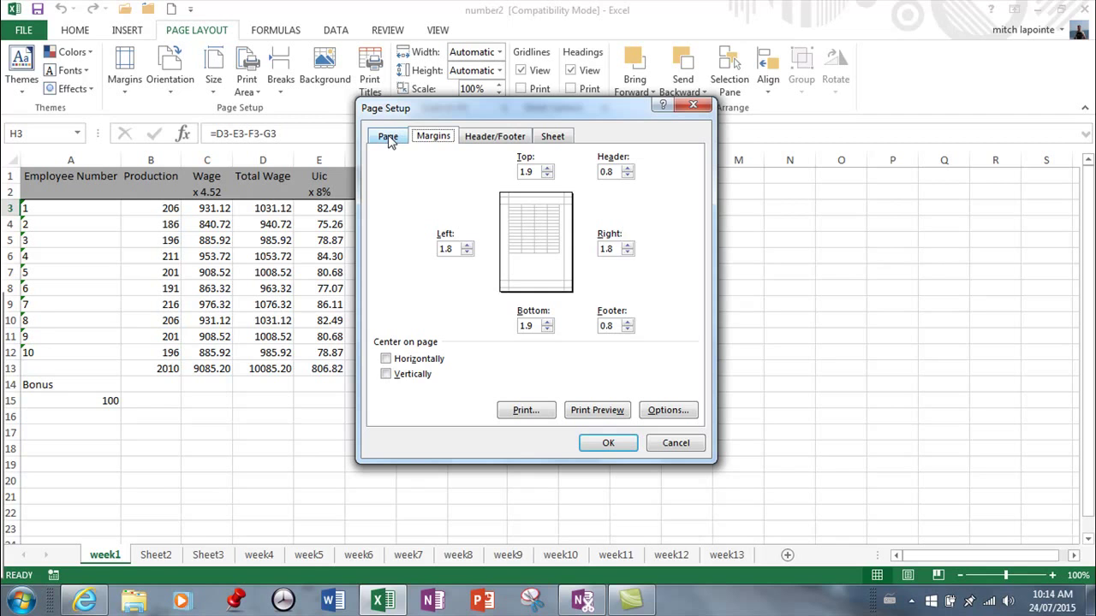
Step: Browse the paper size list on the Page tab, keeping Letter, portrait
left_click(387, 138)
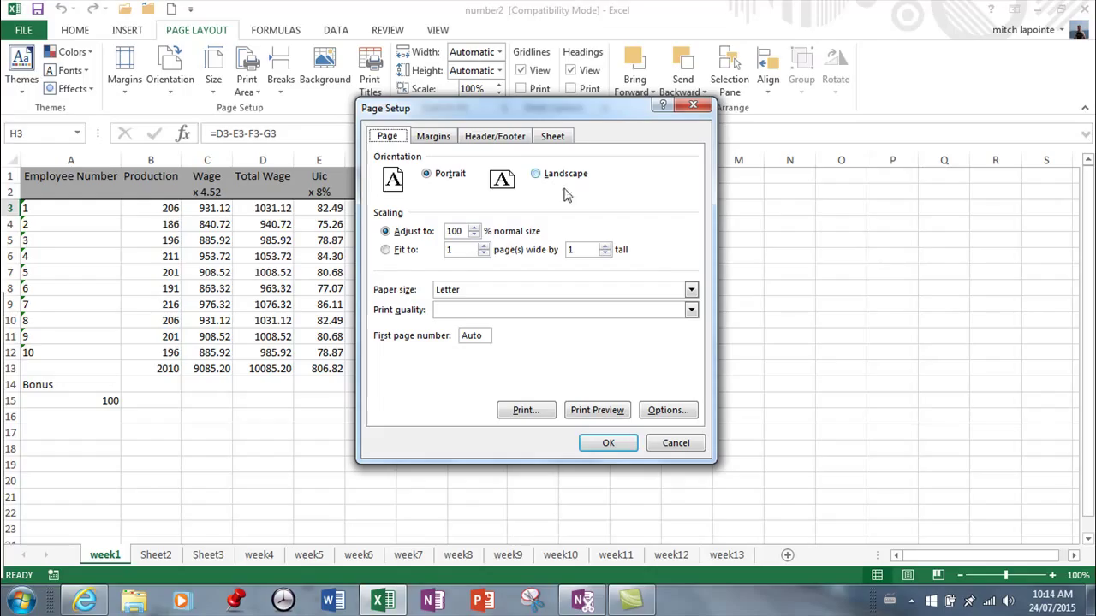
left_click(691, 291)
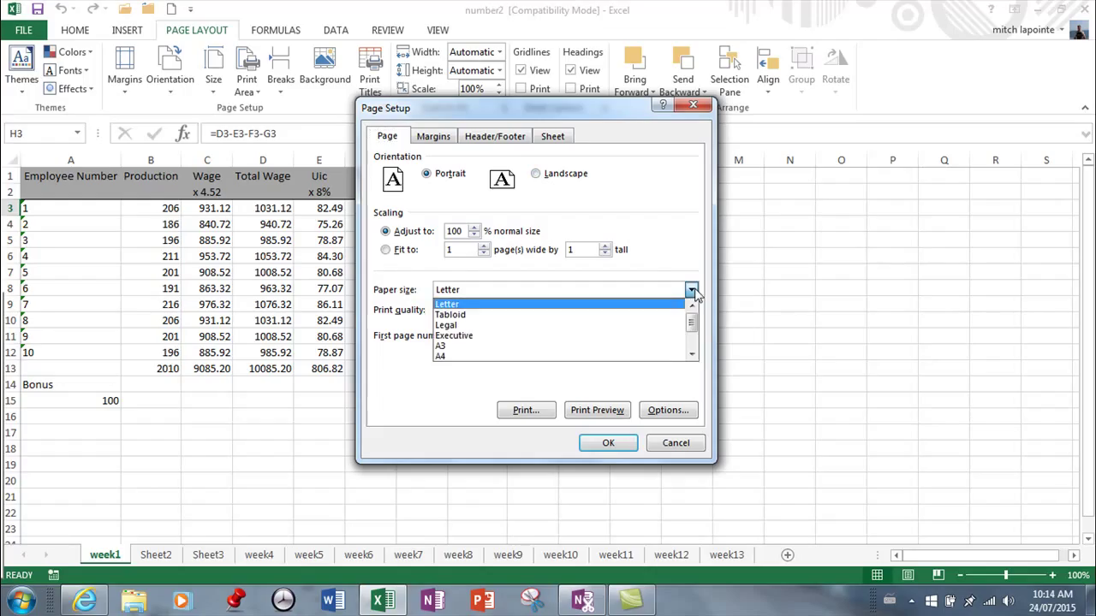
scroll(691, 352, "down", 2)
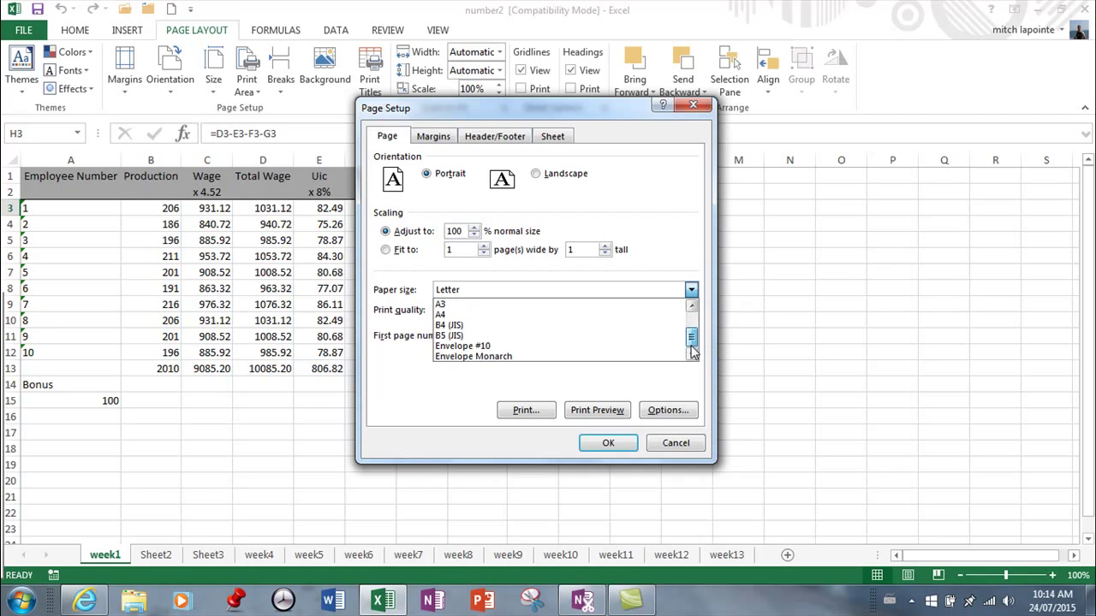
scroll(691, 342, "up", 2)
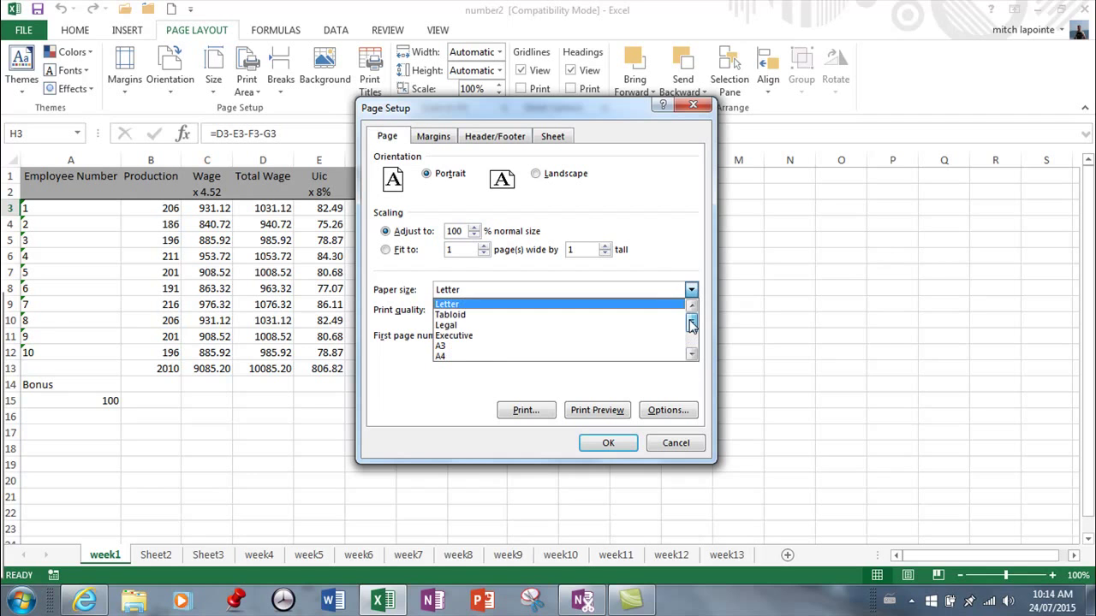
left_click(675, 446)
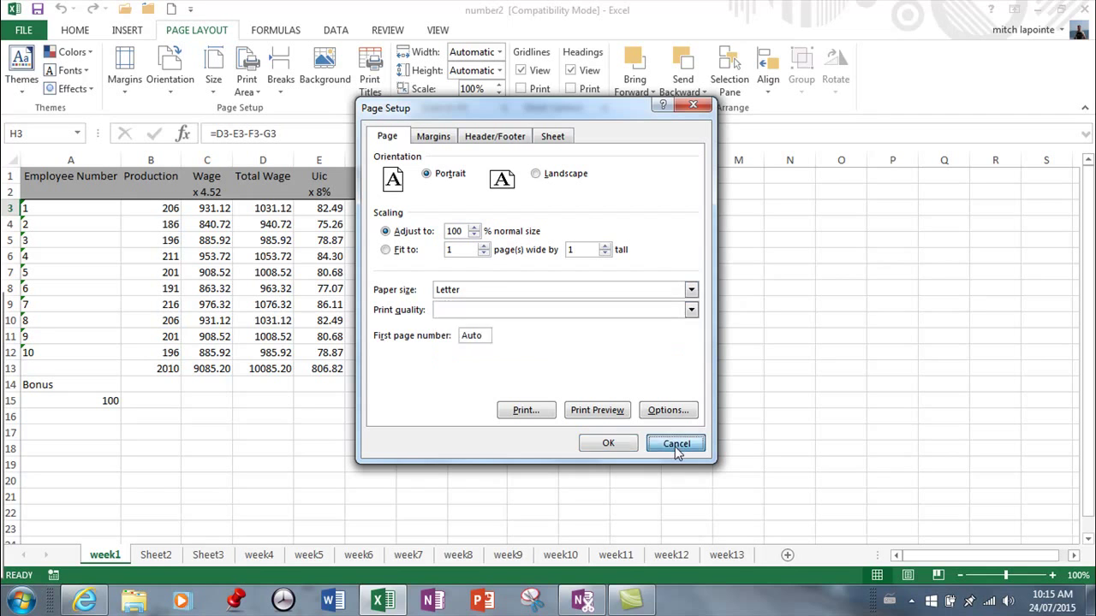
Step: Cancel Page Setup, preview the sheet's page breaks, then return to Normal view
left_click(675, 446)
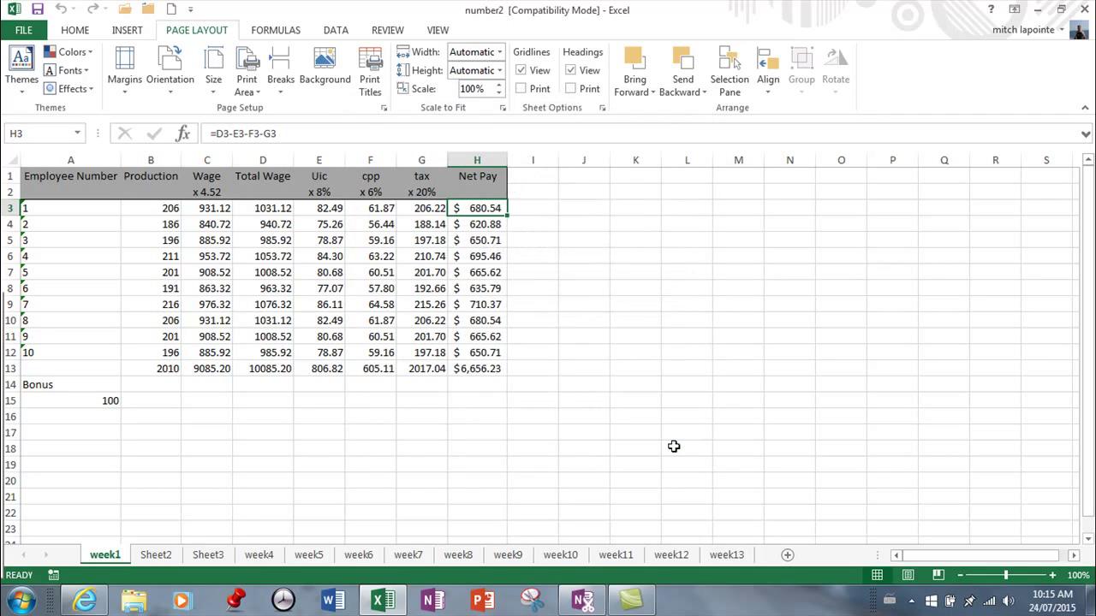
left_click(440, 32)
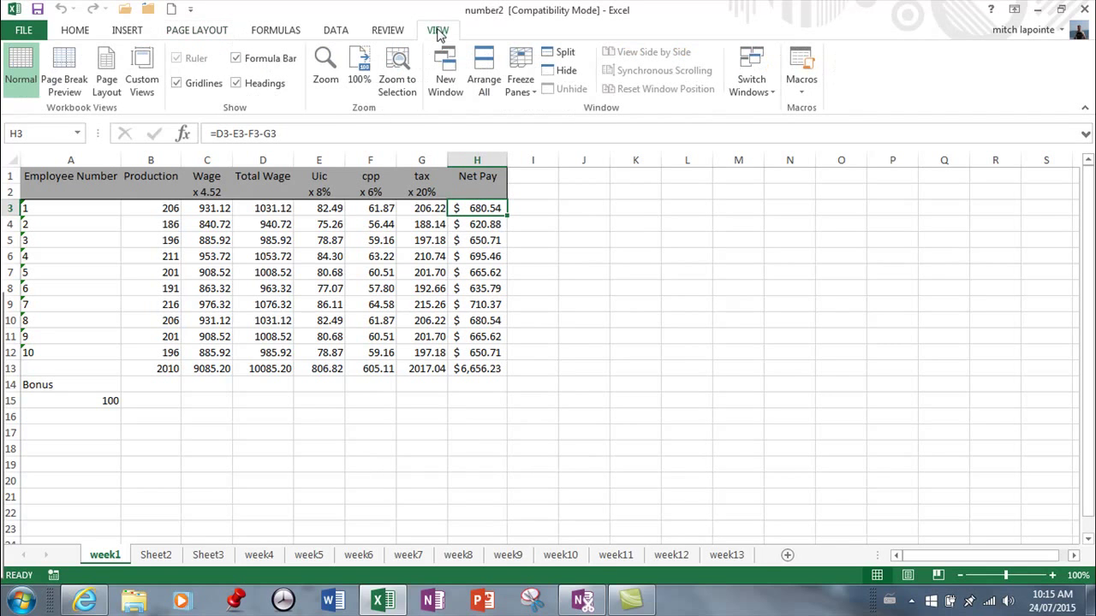
left_click(67, 64)
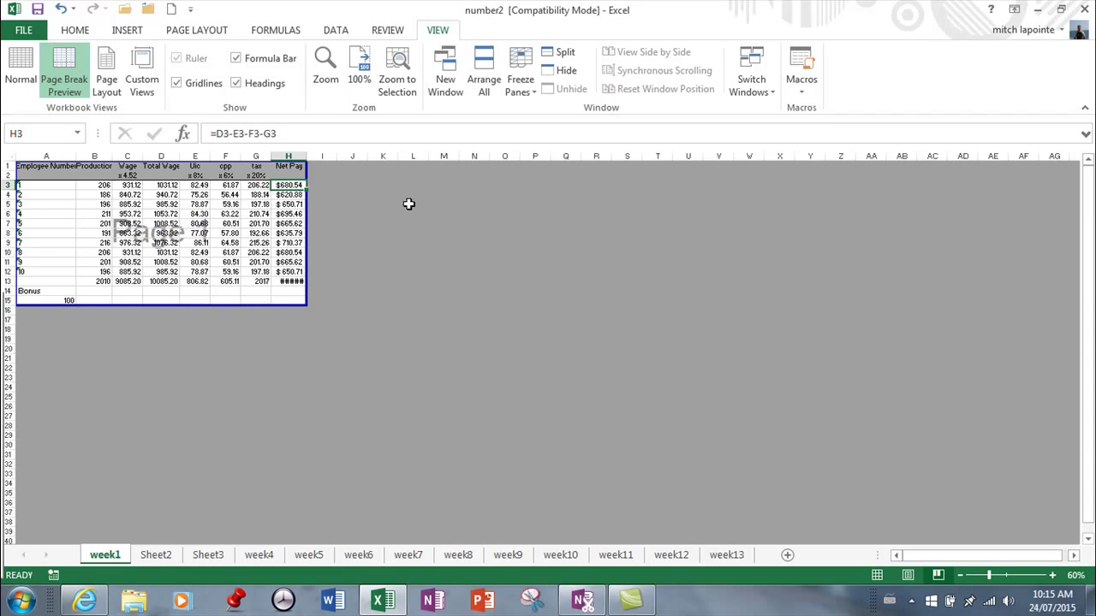
left_click(22, 68)
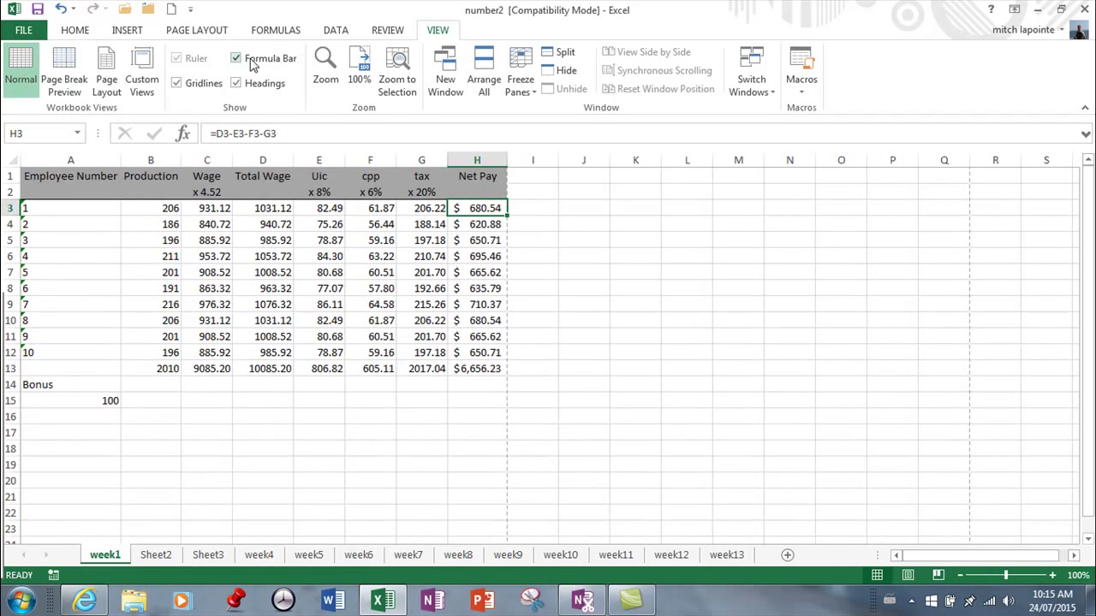
Step: Reopen Page Setup from the Page Layout tab on its Header/Footer settings
left_click(196, 33)
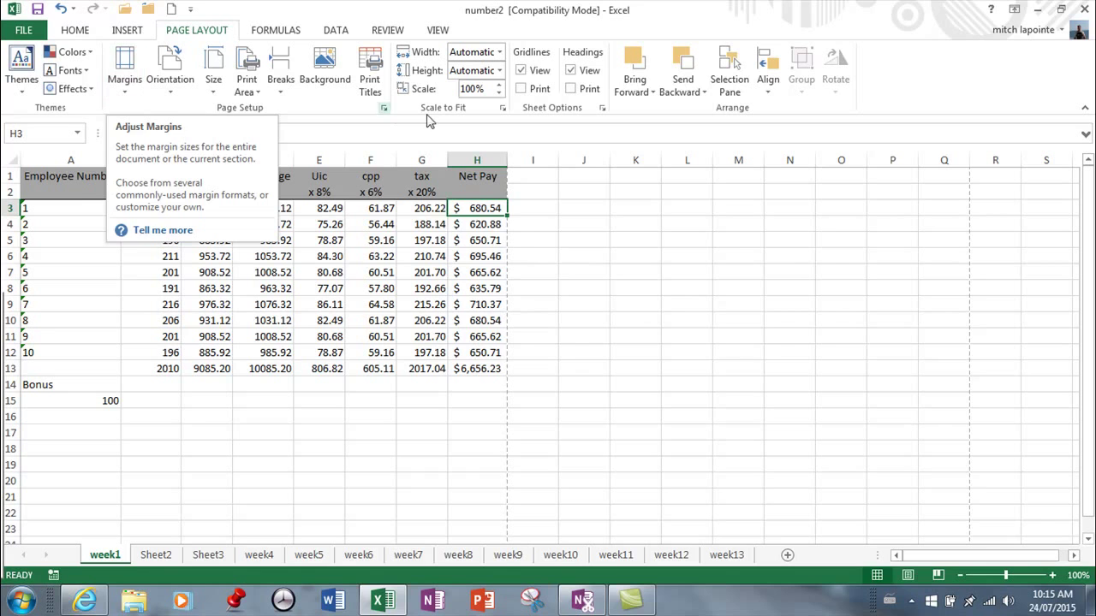
left_click(384, 108)
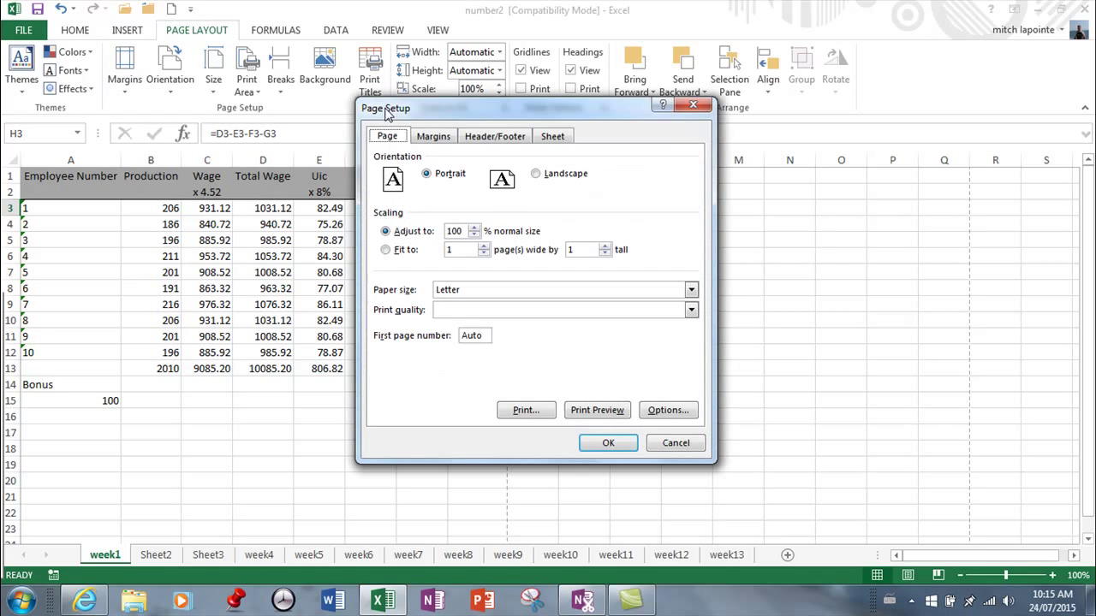
left_click(494, 139)
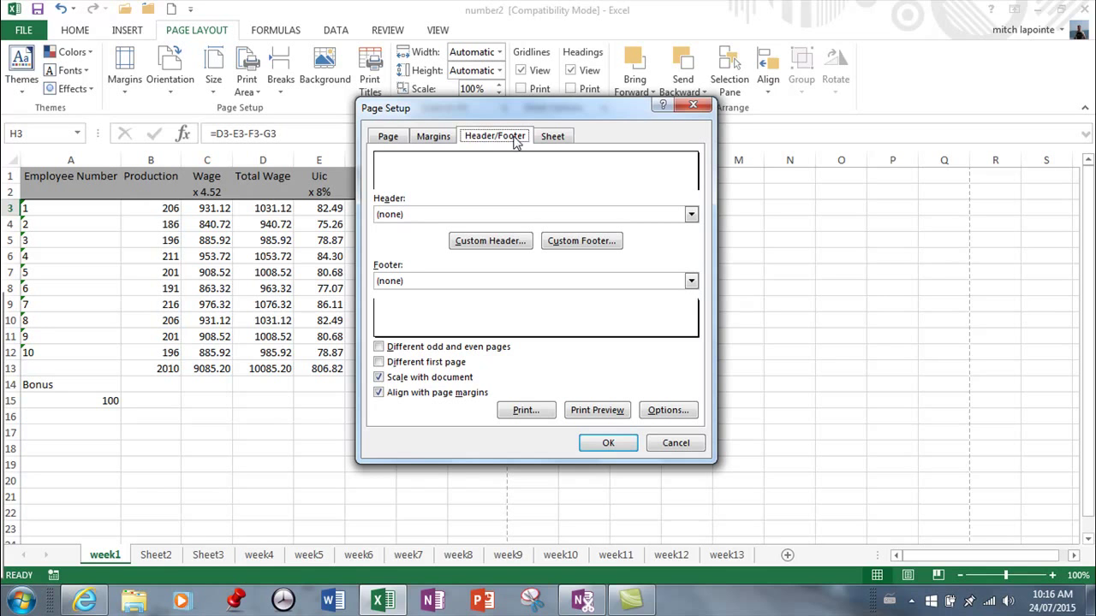
Step: Build a custom header whose centre section reads '&[Page] of &[Pages]'
left_click(476, 245)
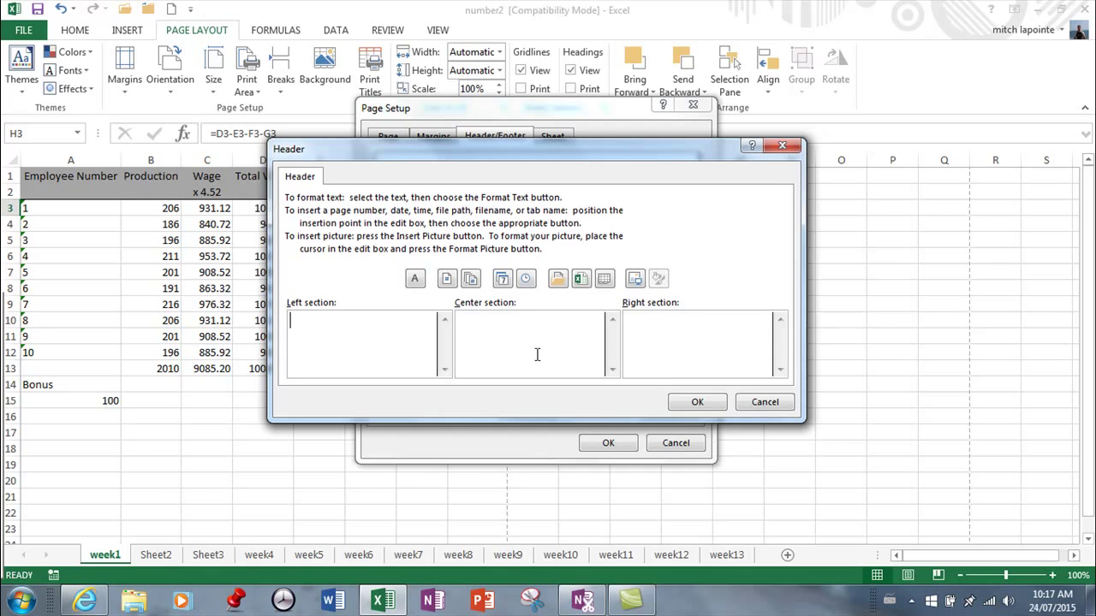
left_click(510, 334)
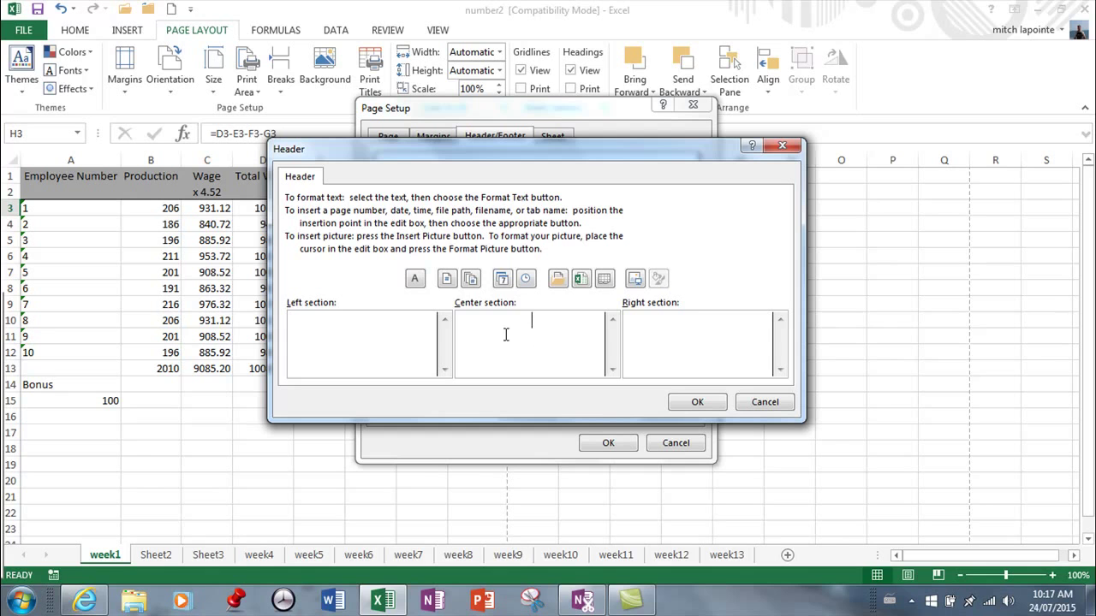
left_click(447, 280)
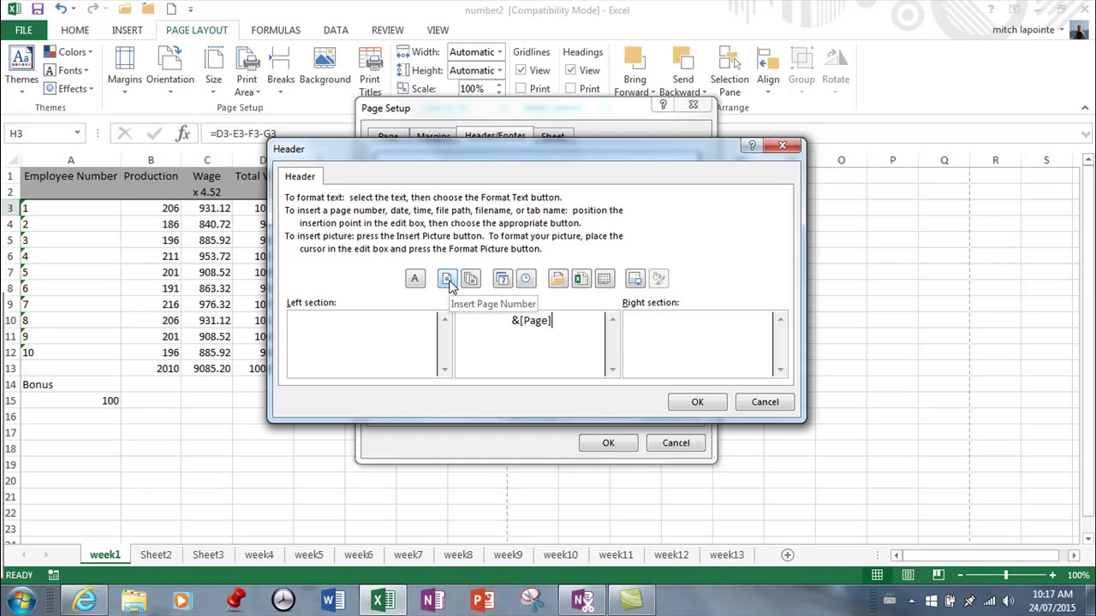
type("of")
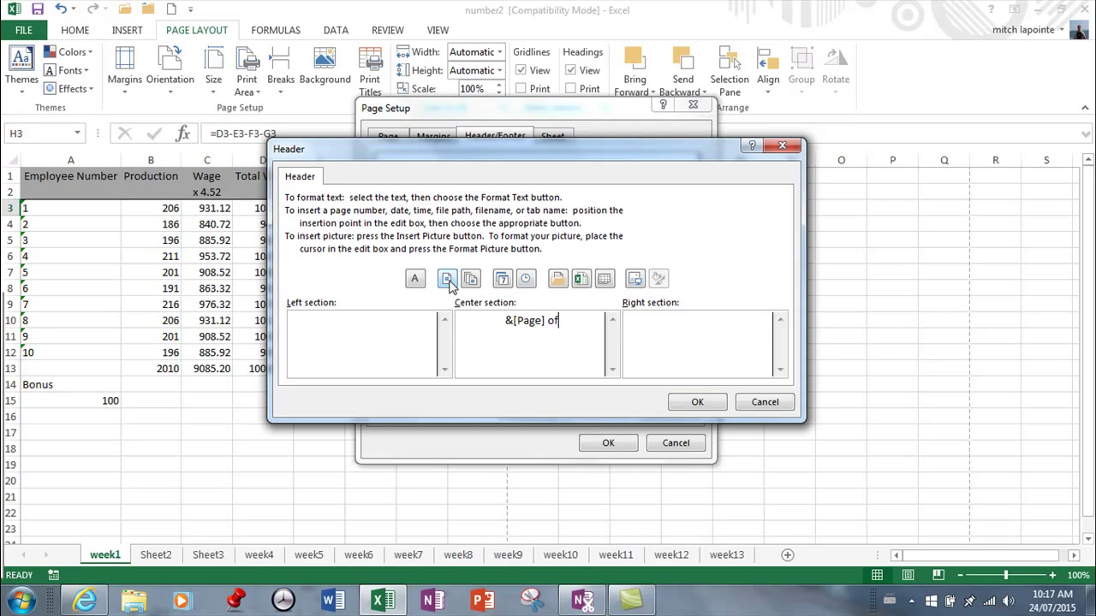
left_click(471, 280)
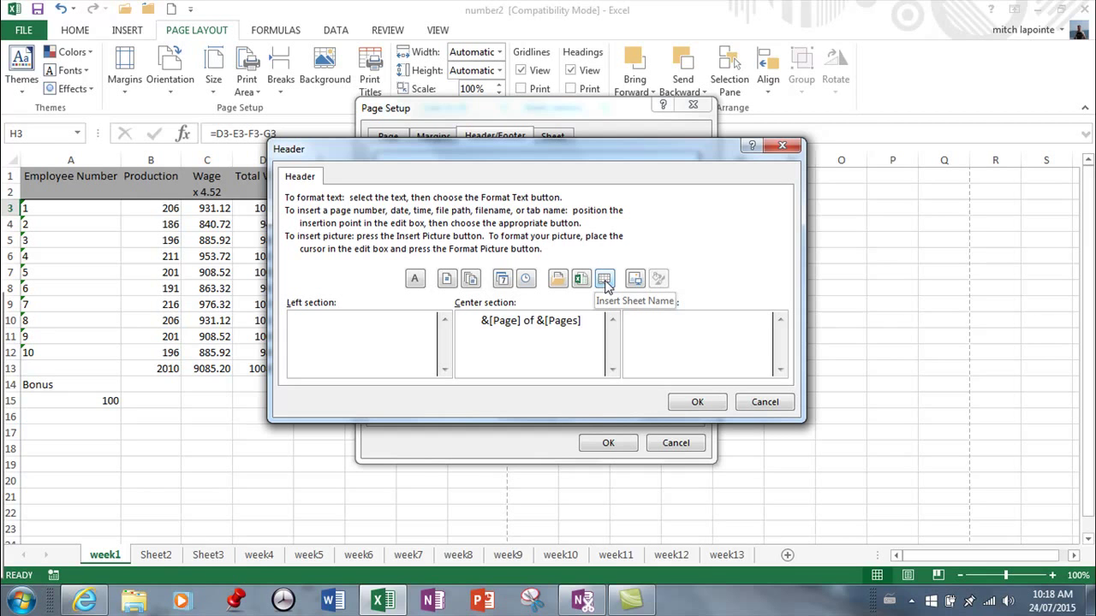
Step: Accept the header, confirm it shows '1 of 1' in print preview, and return to the sheet
left_click(699, 402)
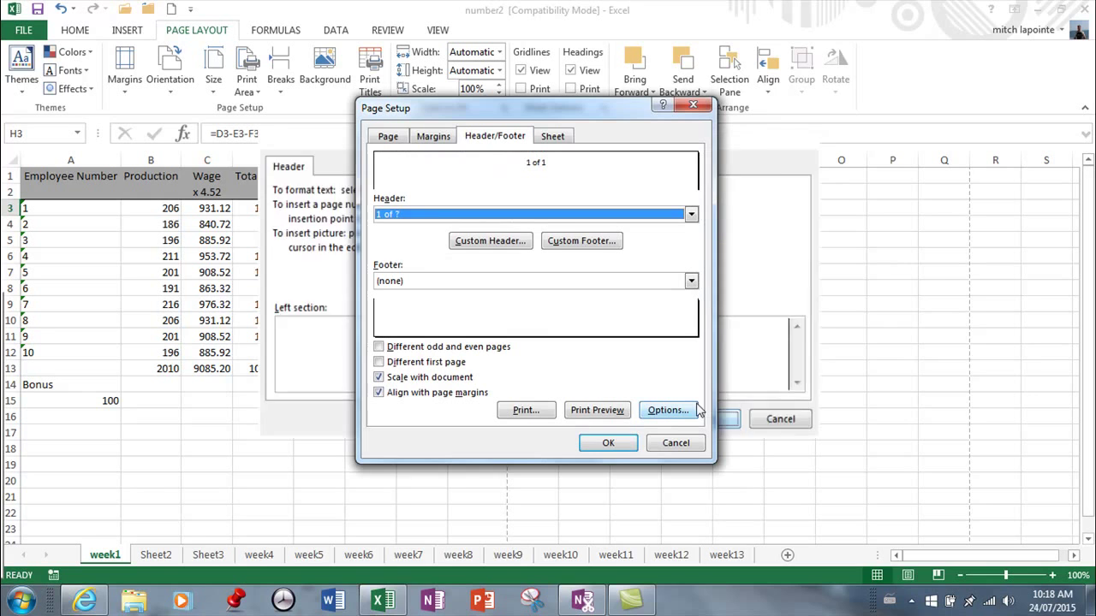
left_click(597, 411)
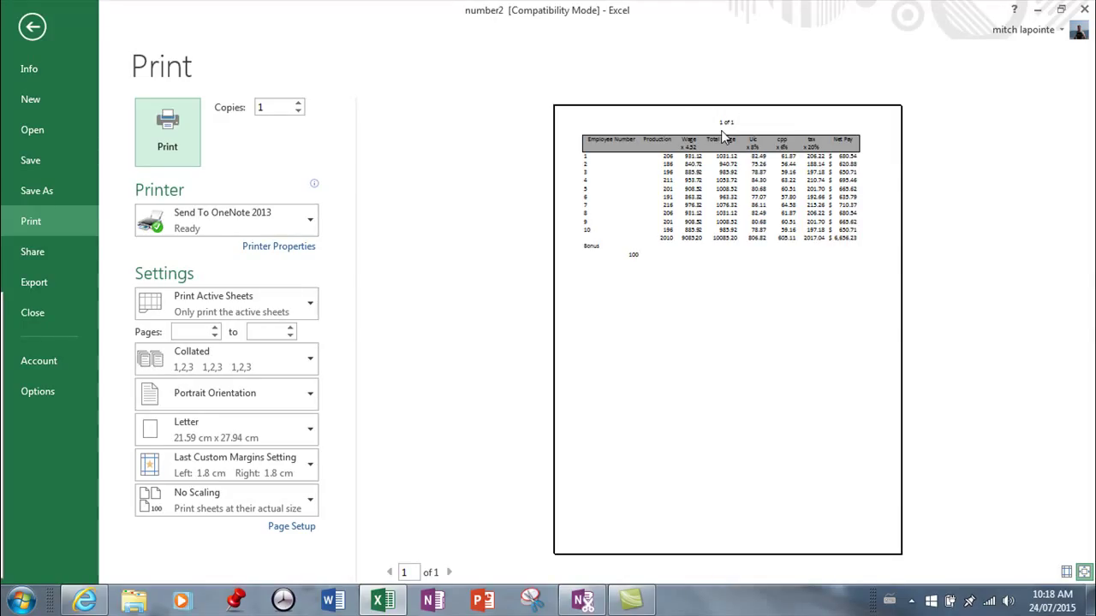
left_click(31, 25)
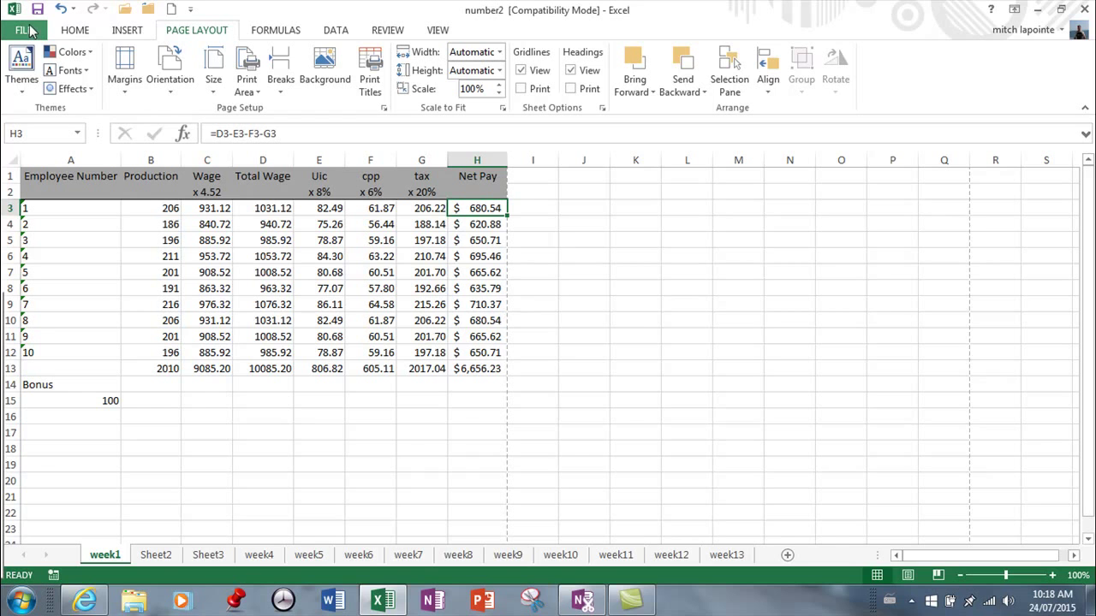
Step: Reopen the custom header, delete the '&[Page] of &[Pages]' code from the centre, and begin inserting a picture
left_click(383, 108)
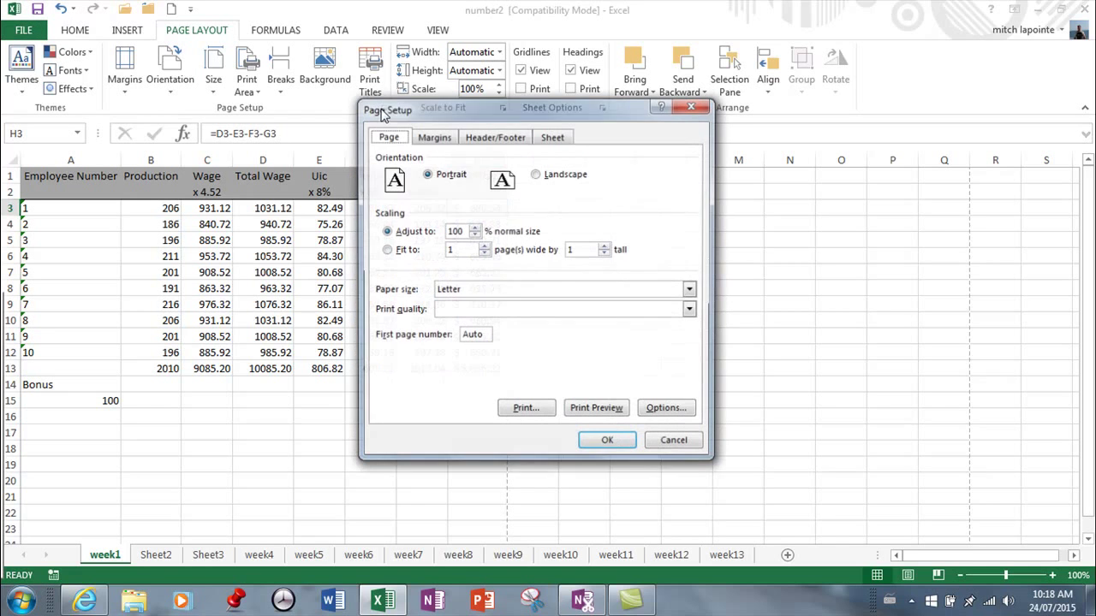
left_click(486, 139)
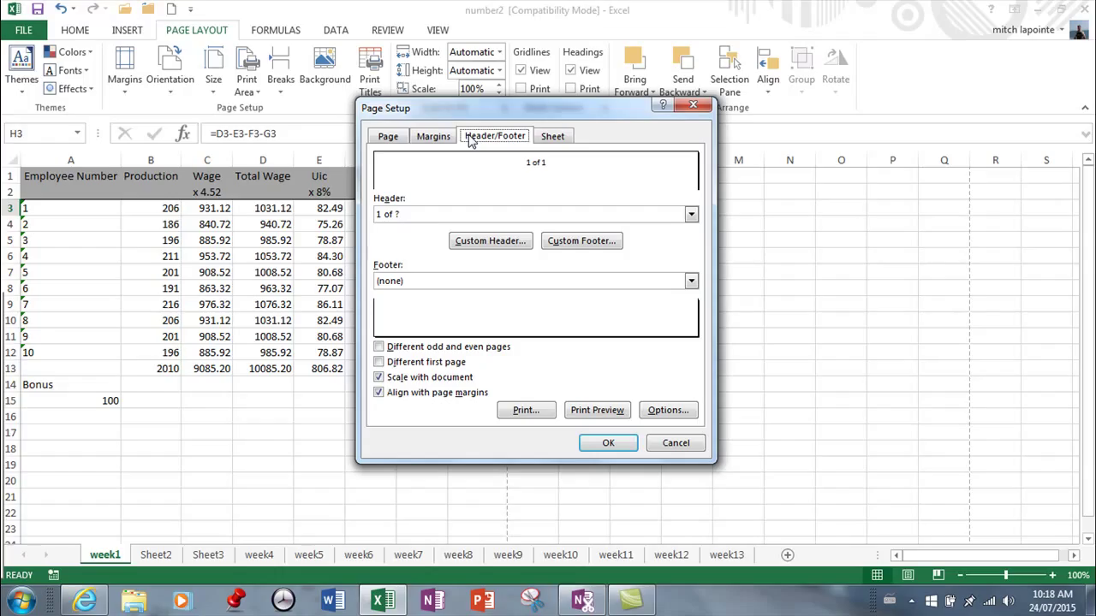
left_click(483, 245)
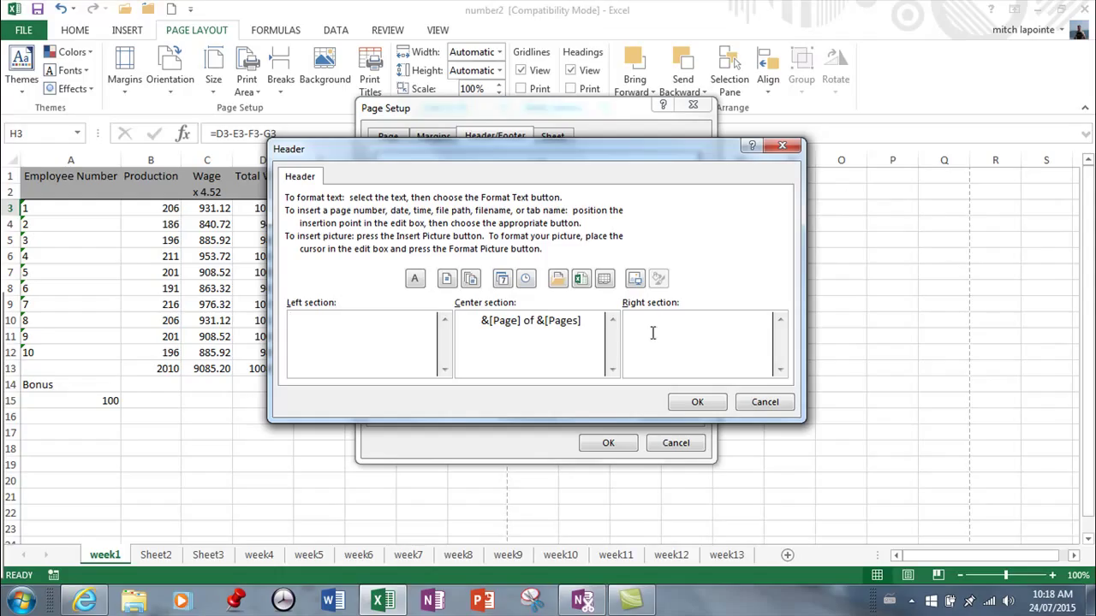
left_click_drag(581, 322, 470, 322)
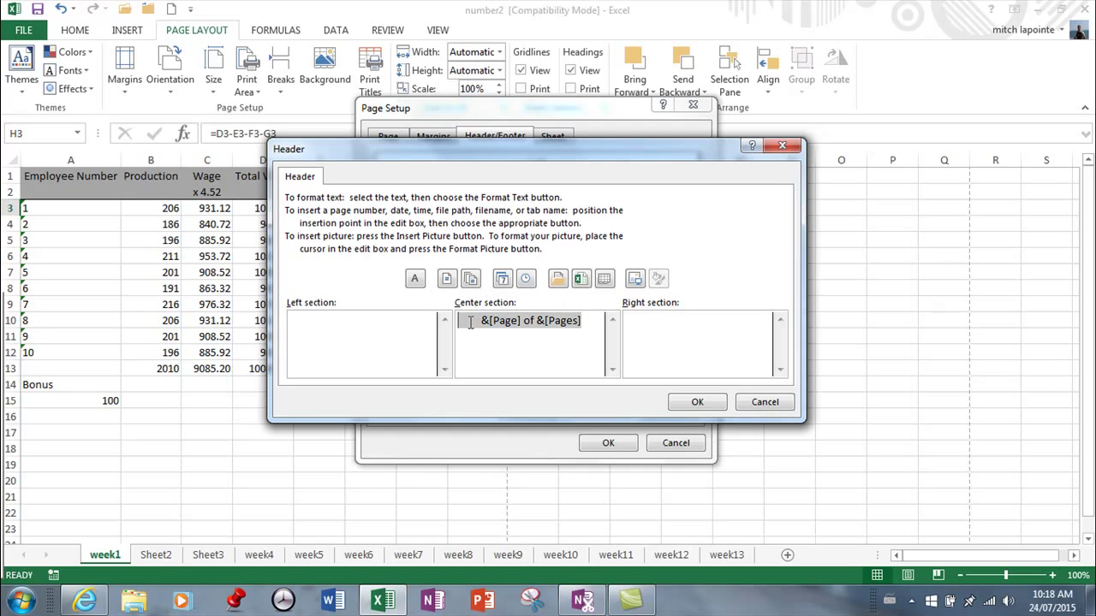
key("Delete")
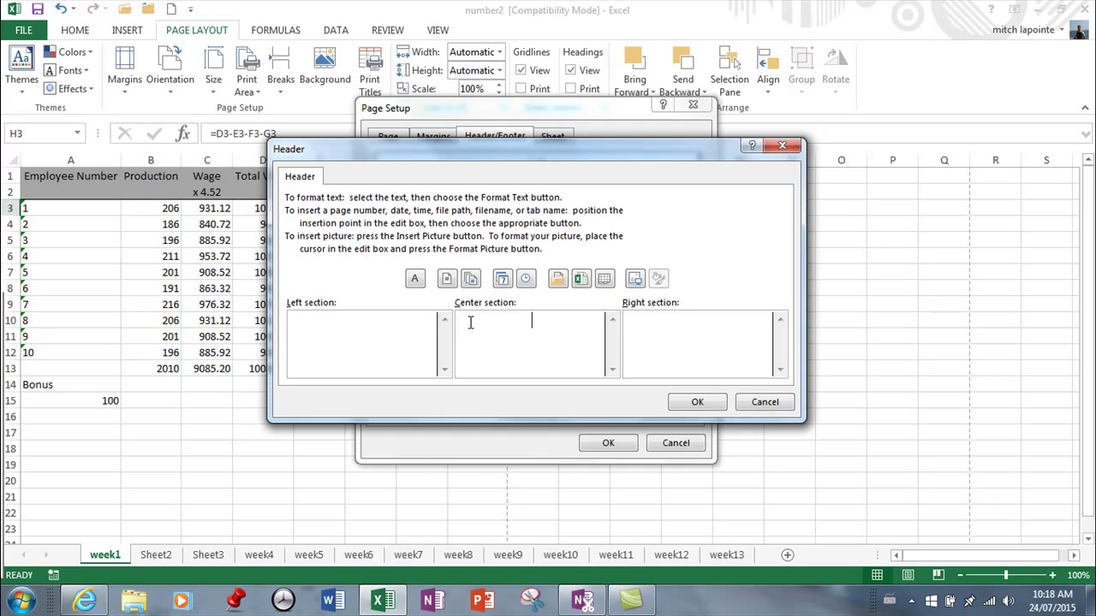
left_click(636, 281)
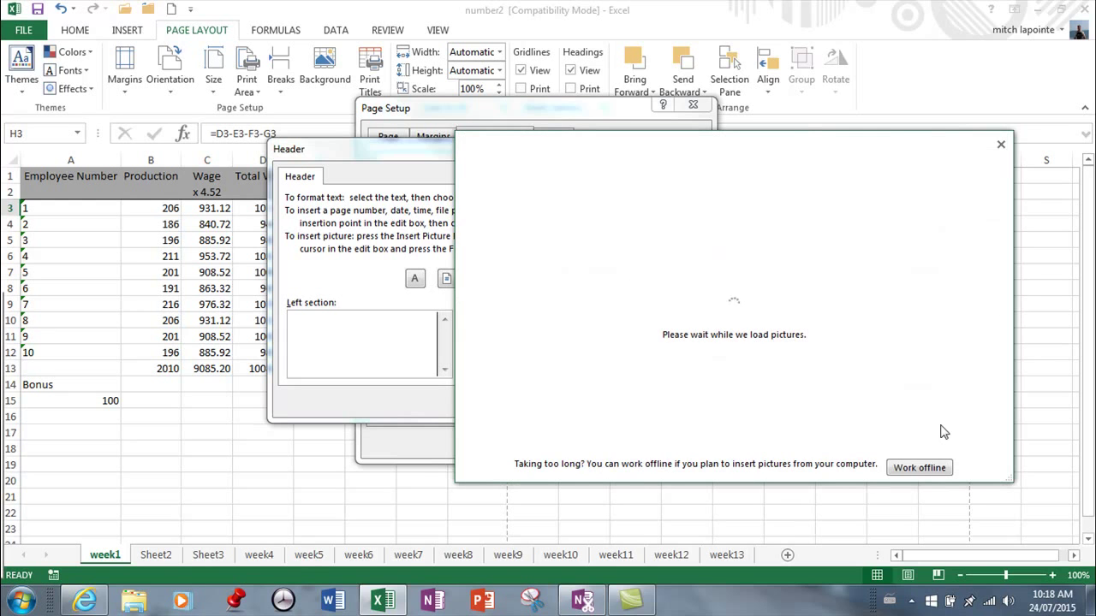
Step: Insert penguin.png from local files into the header's centre section
left_click(919, 468)
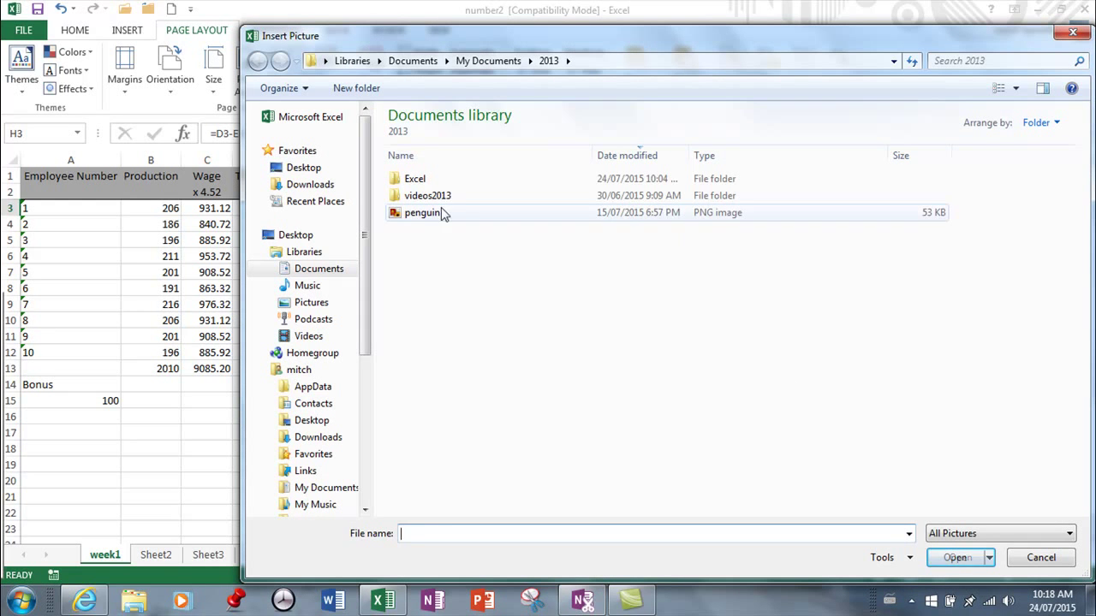
left_click(422, 214)
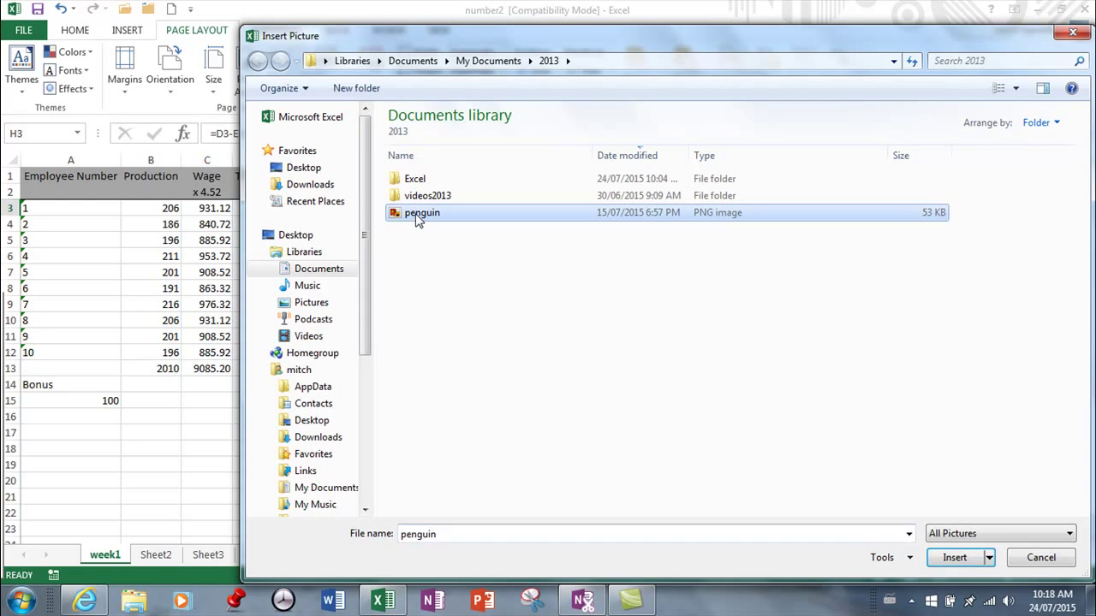
left_click(957, 561)
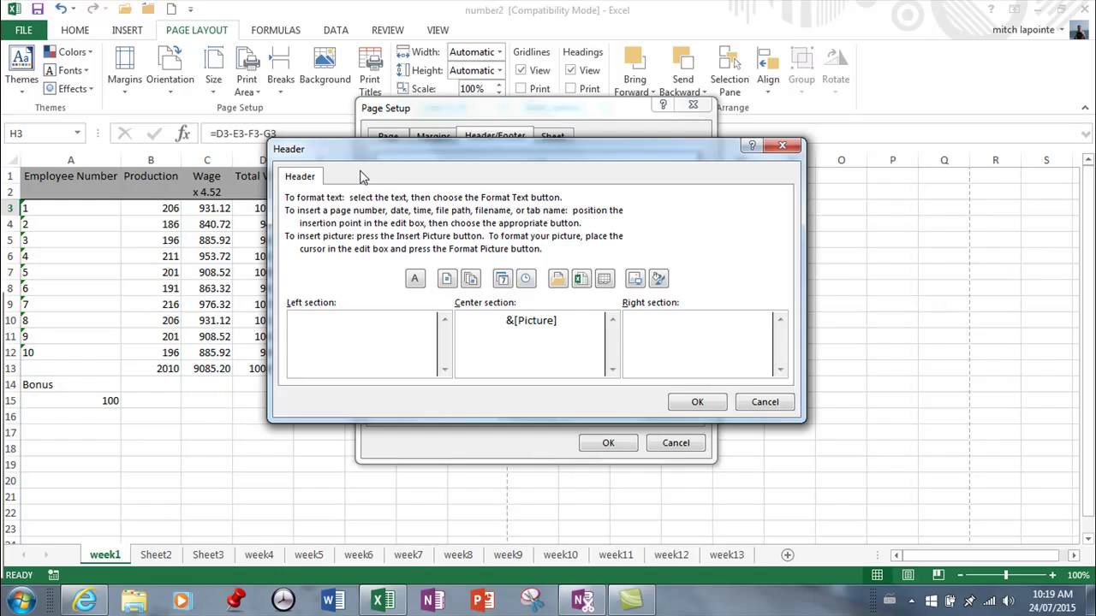
Step: Set the header picture's colour to Washout and accept the &[Picture] header
left_click(667, 279)
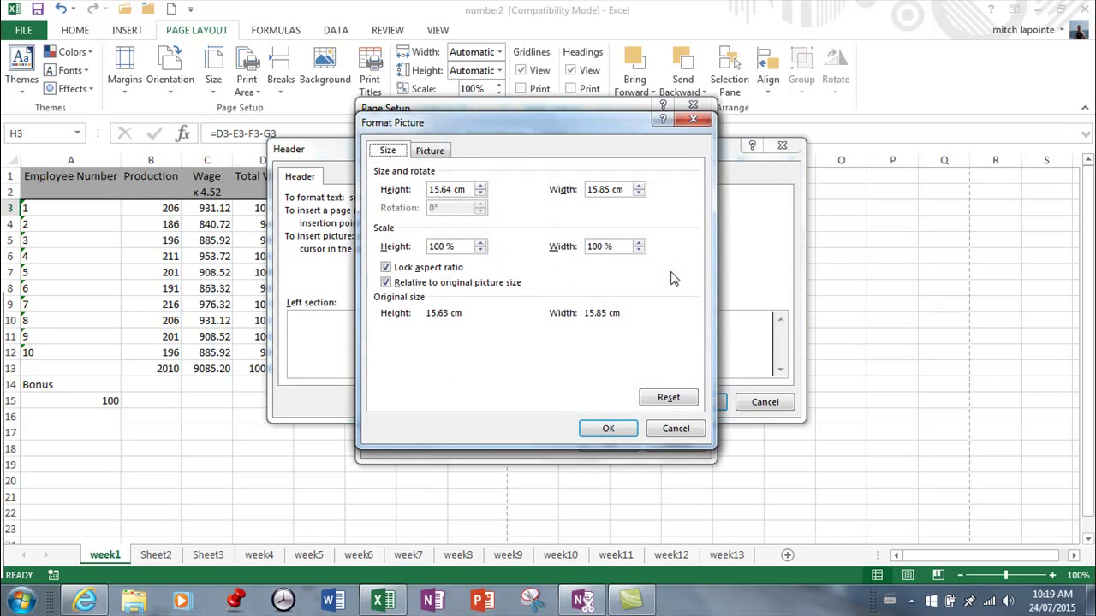
left_click(431, 154)
left_click(536, 248)
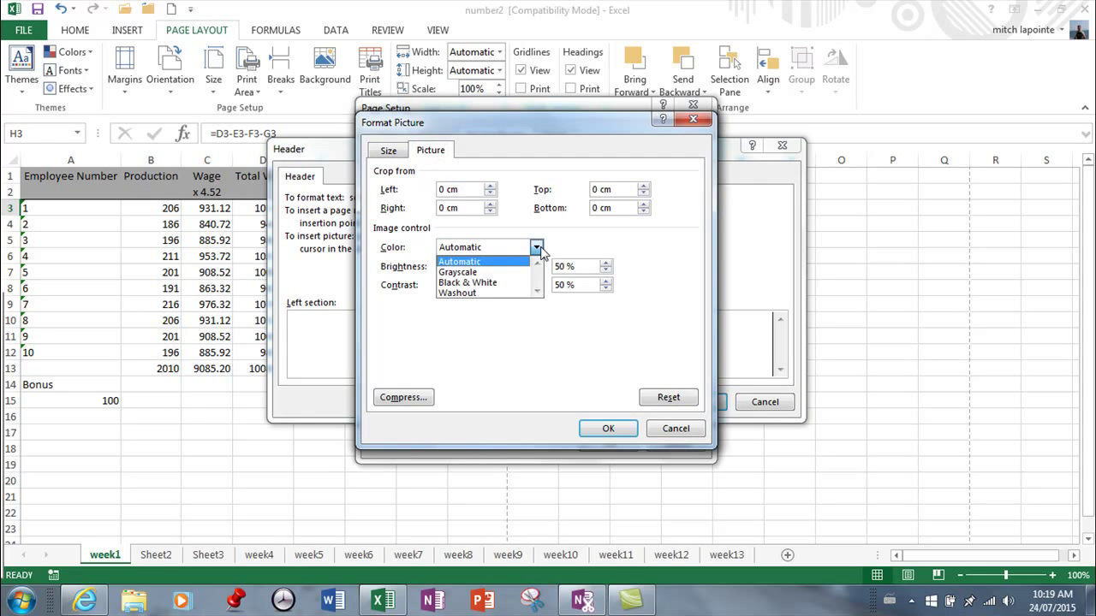
left_click(465, 295)
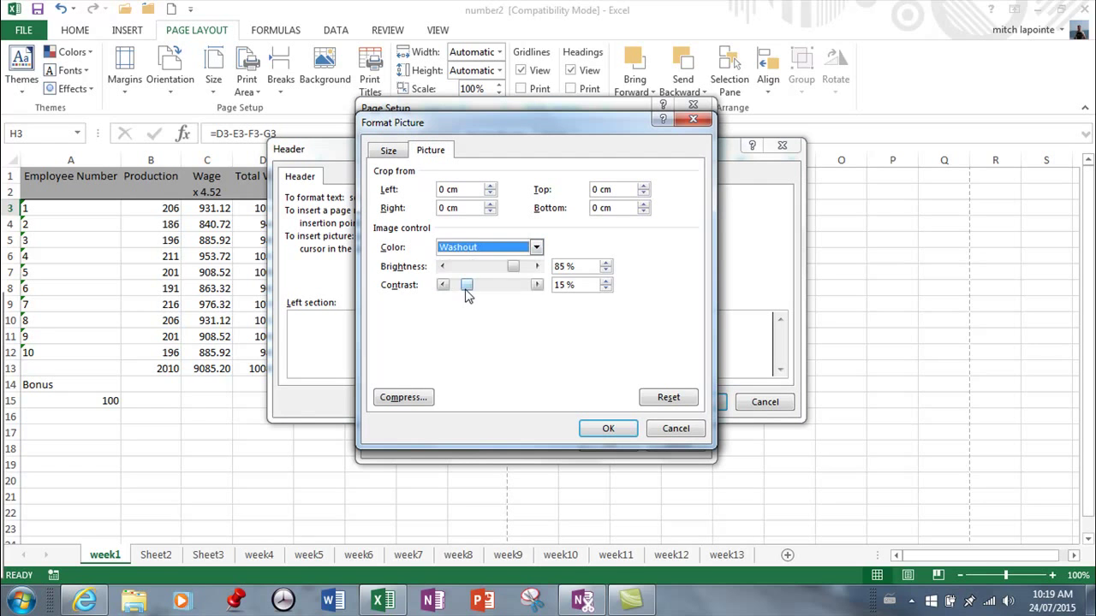
left_click(608, 429)
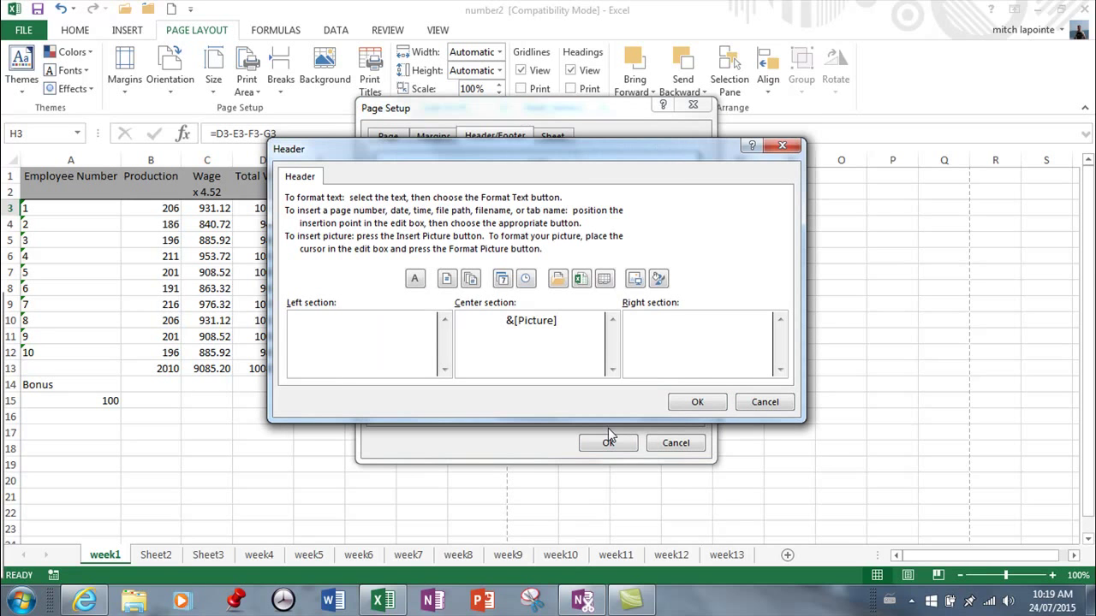
left_click(697, 403)
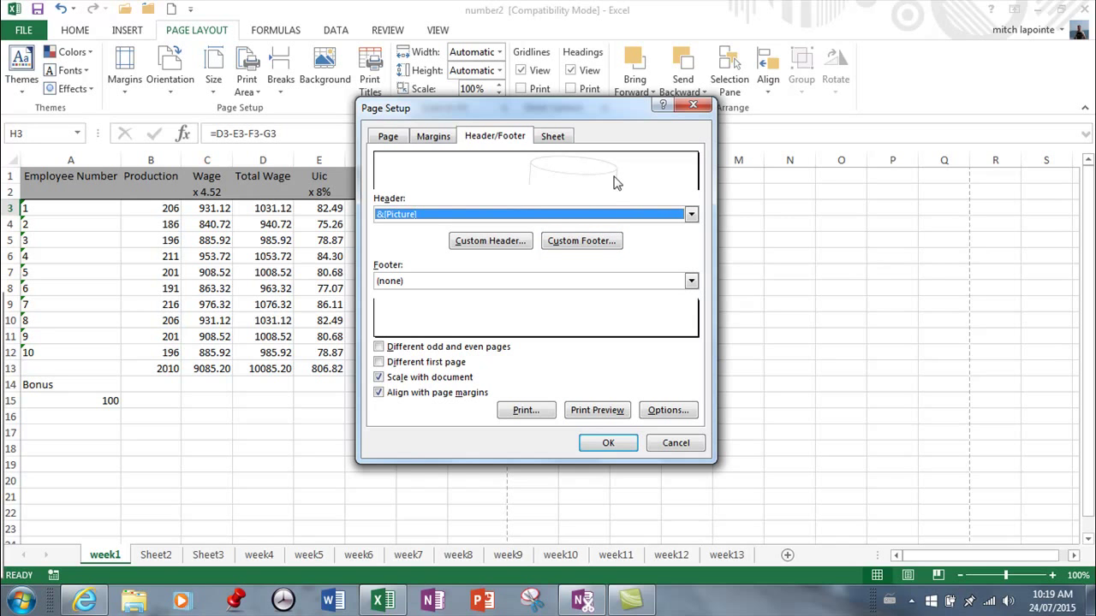
Step: Preview the printed page with the faint penguin behind the payroll table, then return to week1
left_click(596, 410)
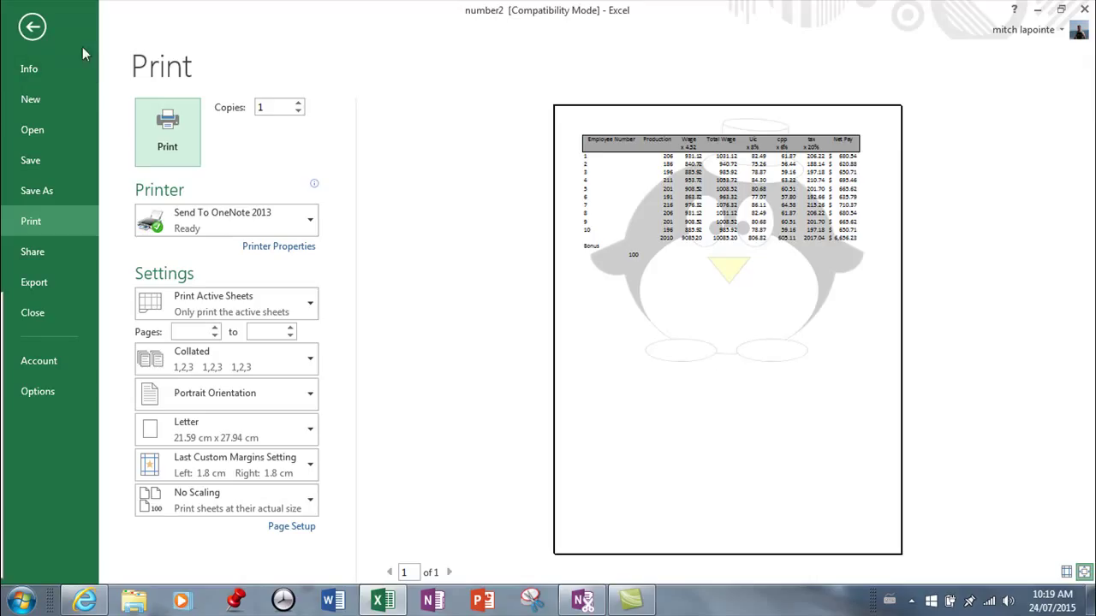
left_click(34, 30)
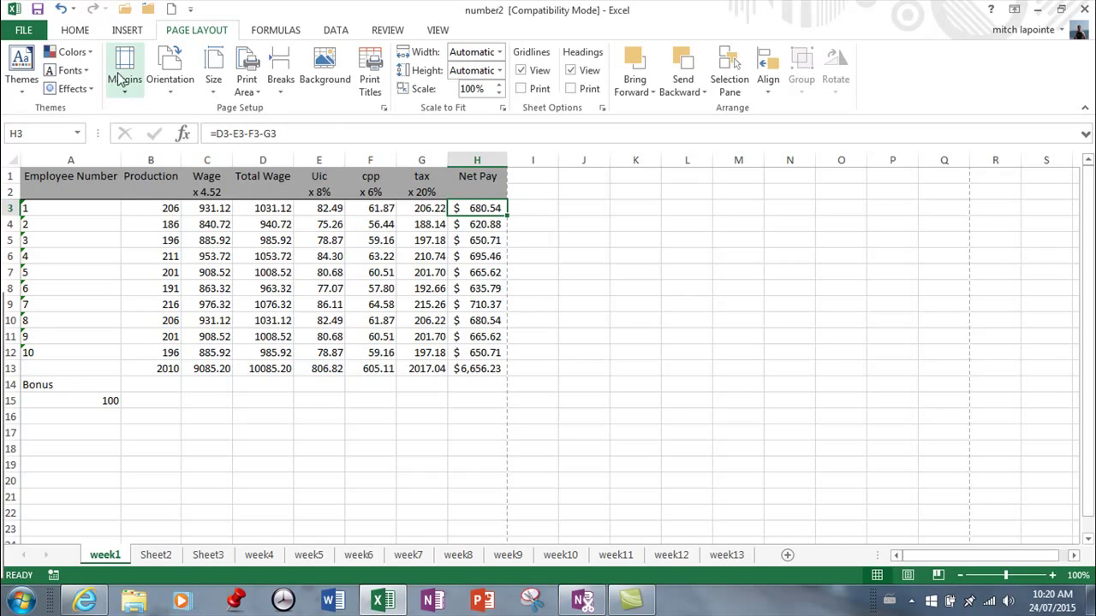
Step: Insert an outlined-style WordArt reading 'Watermark' beside the payroll table and keep it selected
left_click(126, 31)
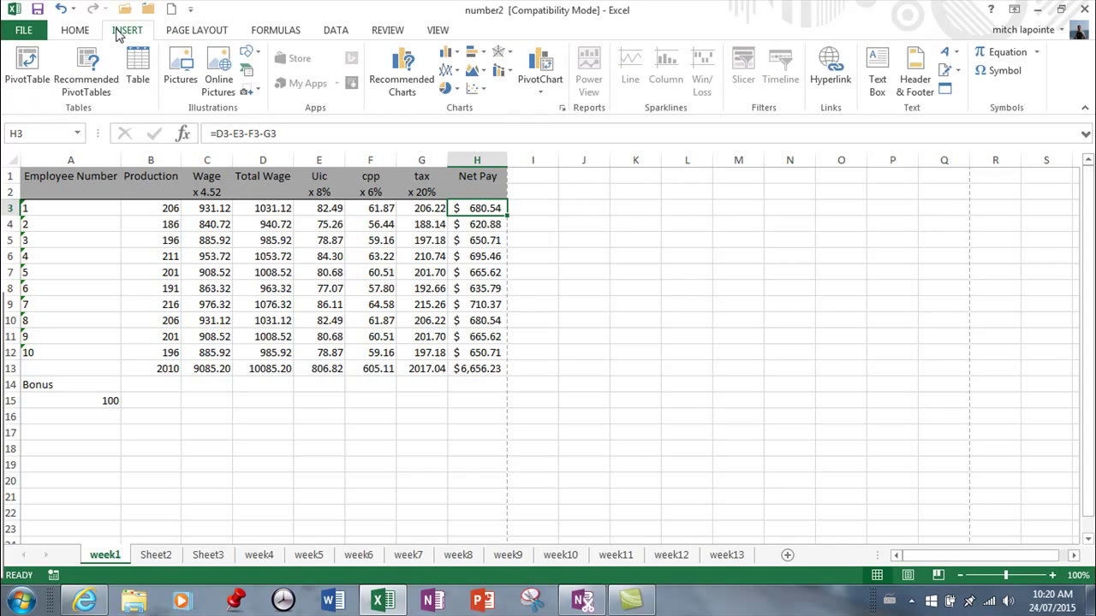
left_click(955, 55)
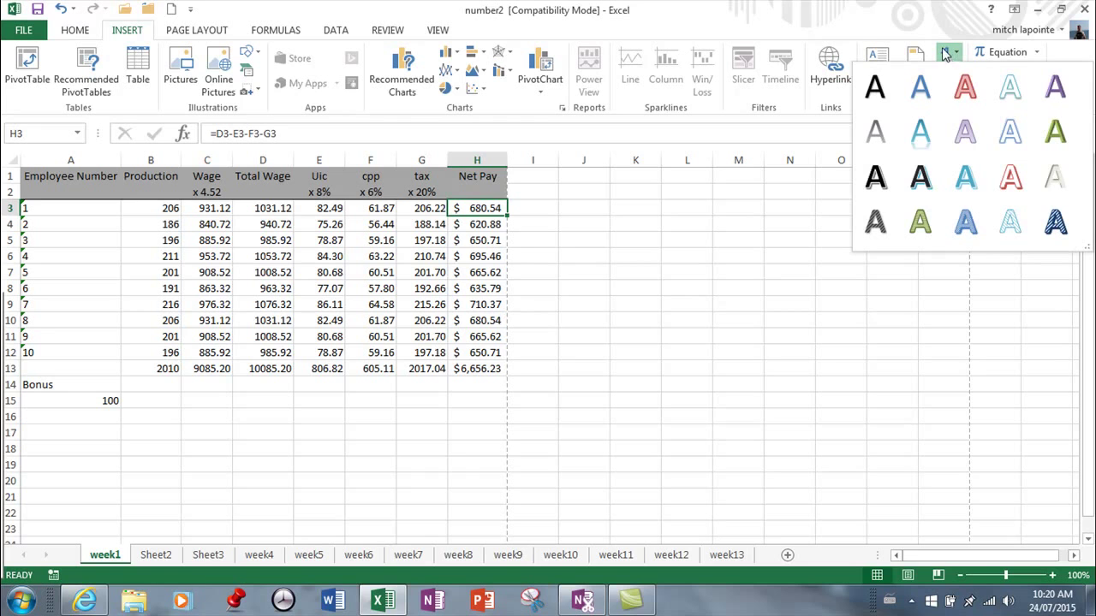
left_click(1008, 135)
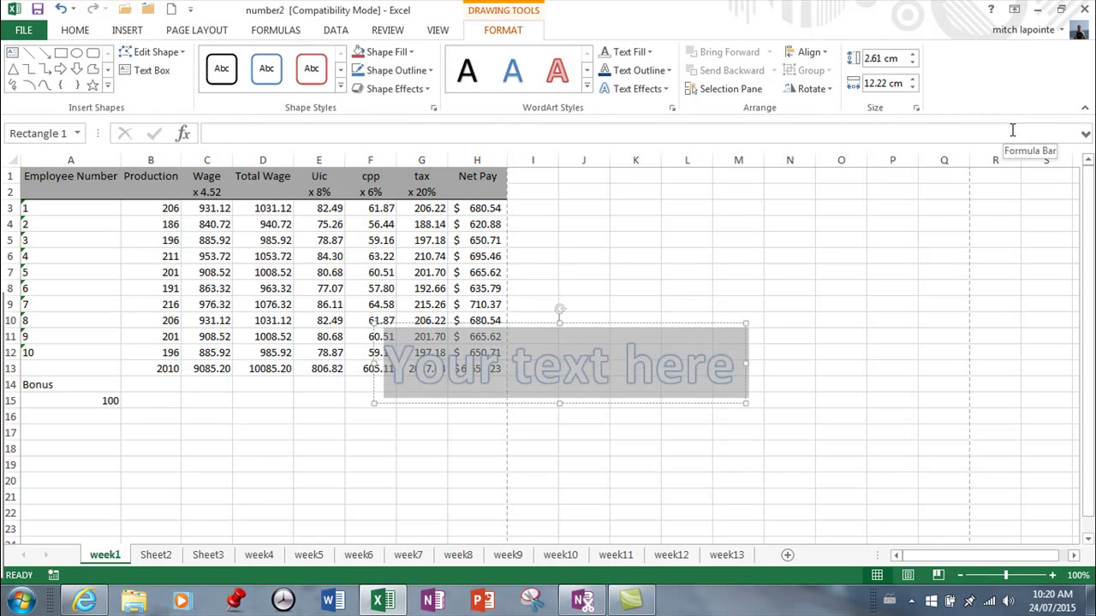
type("Wter")
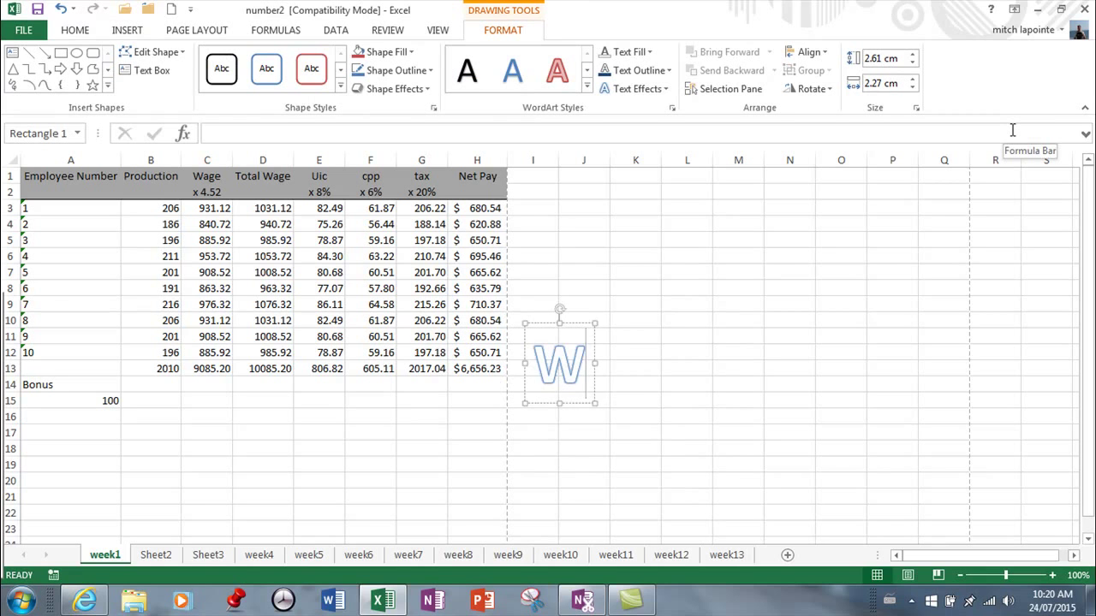
key("BackSpace")
key("BackSpace")
key("BackSpace")
type("ater")
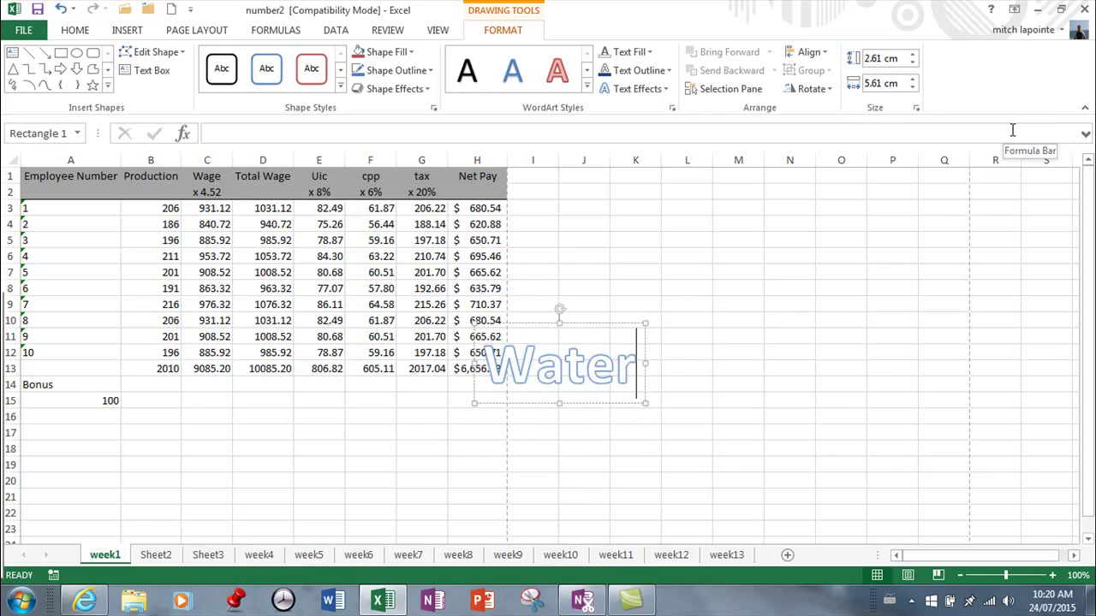
type("mark")
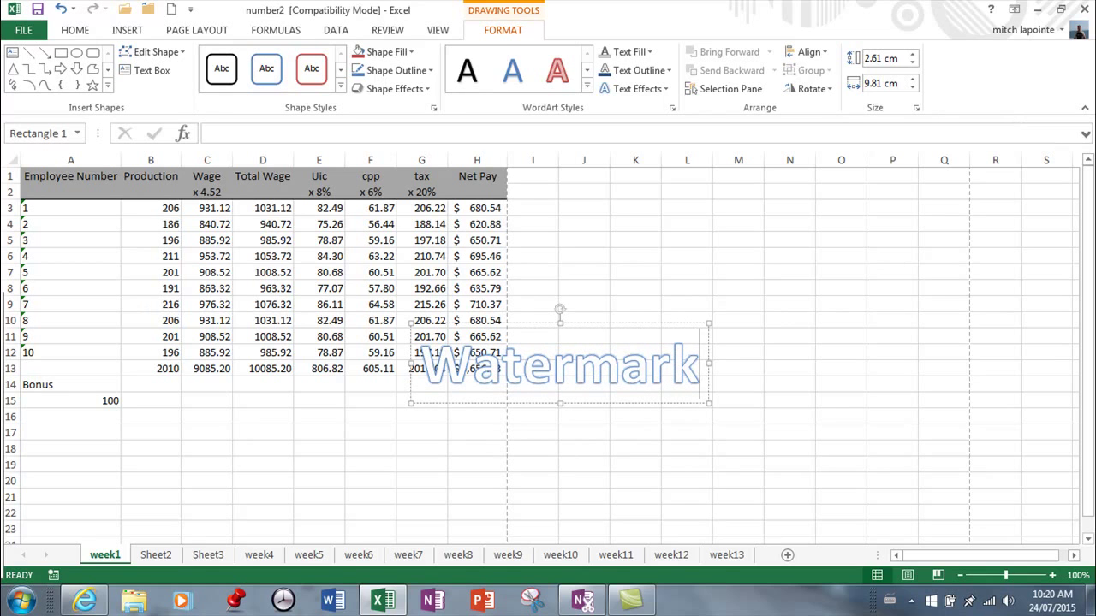
left_click(698, 419)
left_click(575, 344)
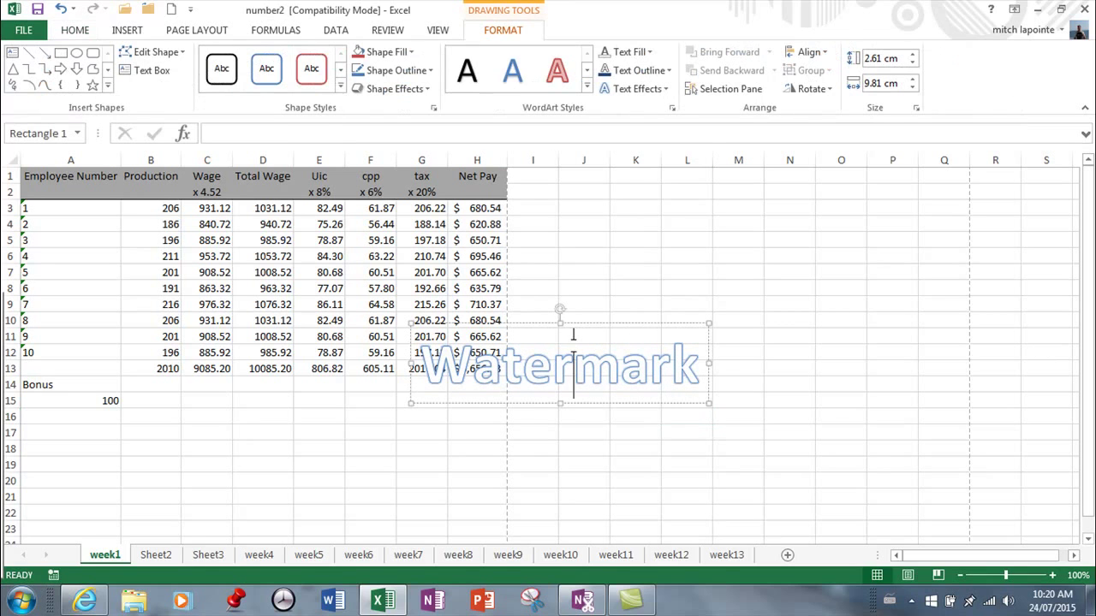
Step: Rotate the WordArt diagonally, change its text to 'Draft', and move it over columns D–E
left_click_drag(545, 315, 529, 408)
double_click(571, 466)
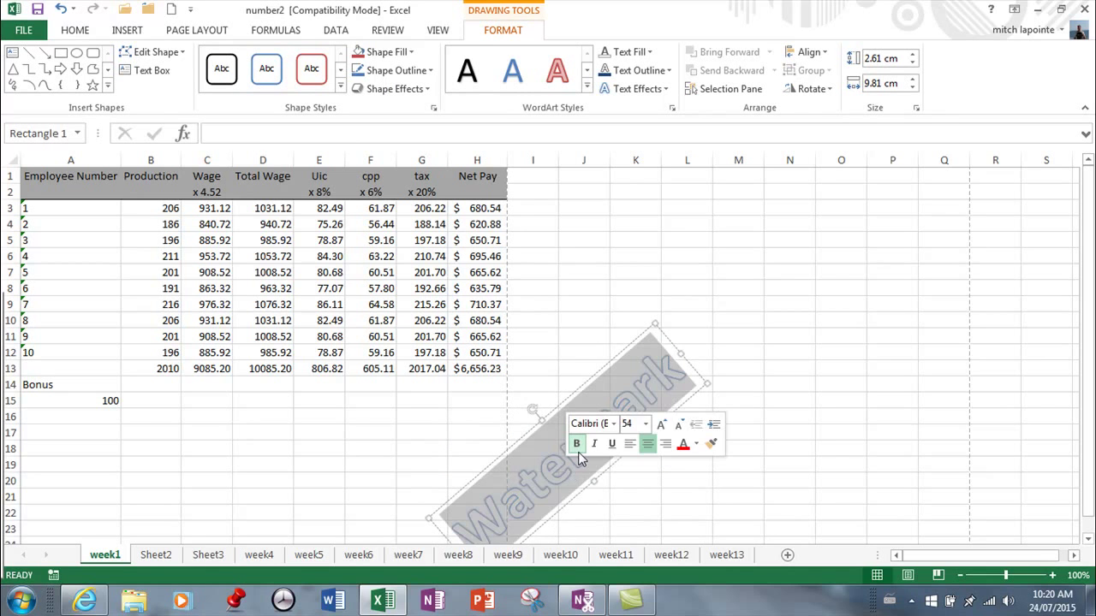
type("Confid")
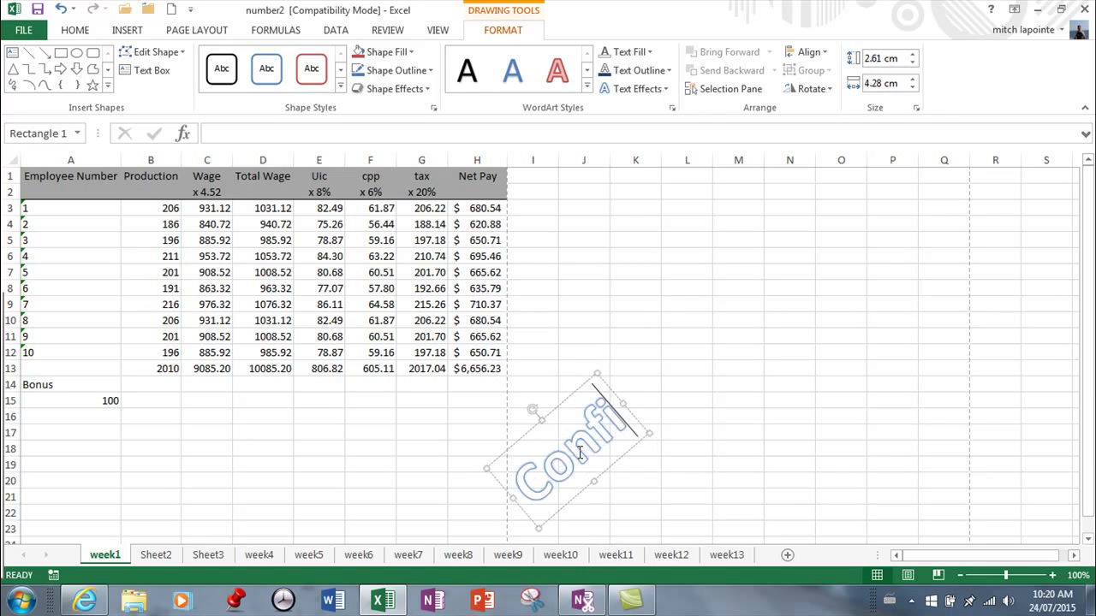
key("BackSpace")
key("BackSpace")
key("BackSpace")
key("BackSpace")
key("BackSpace")
key("BackSpace")
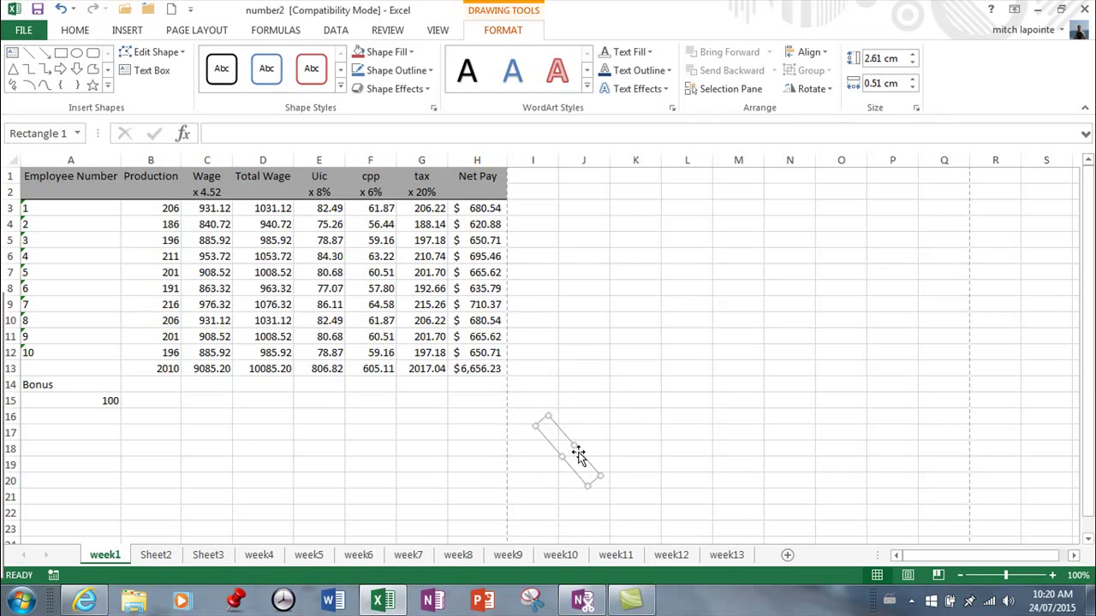
type("Draft")
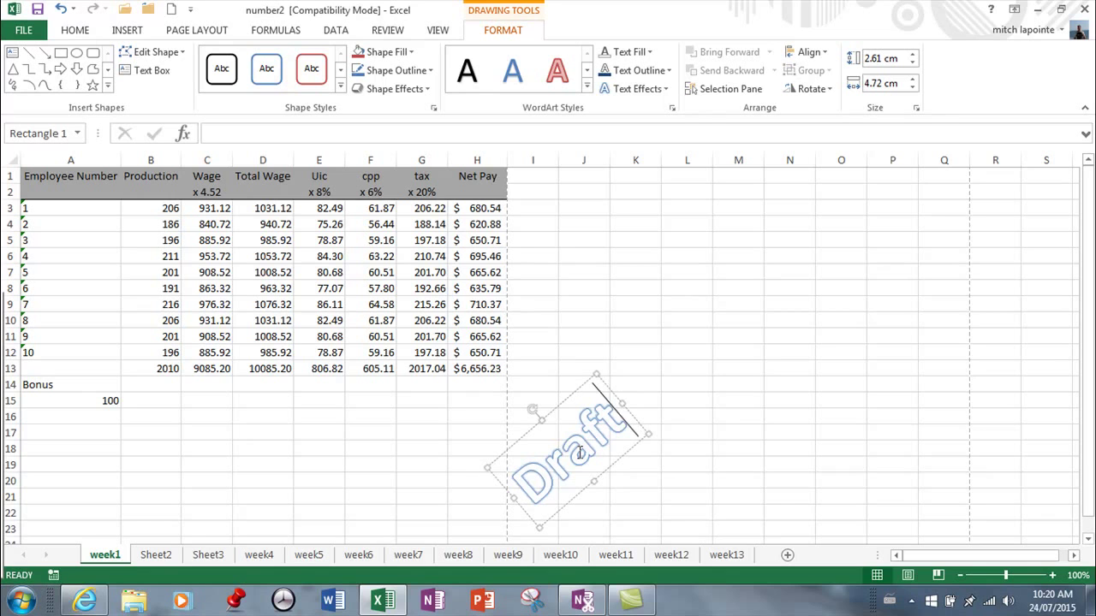
left_click_drag(572, 400, 267, 259)
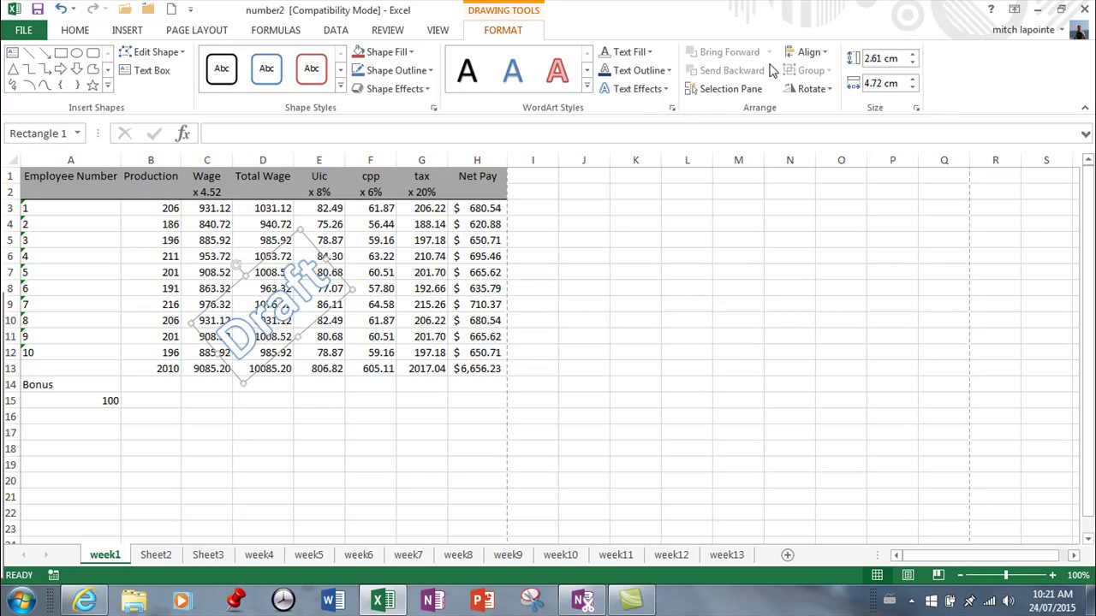
Step: Give the Draft WordArt no text fill, a light tan outline and a ½ pt outline weight
left_click(648, 53)
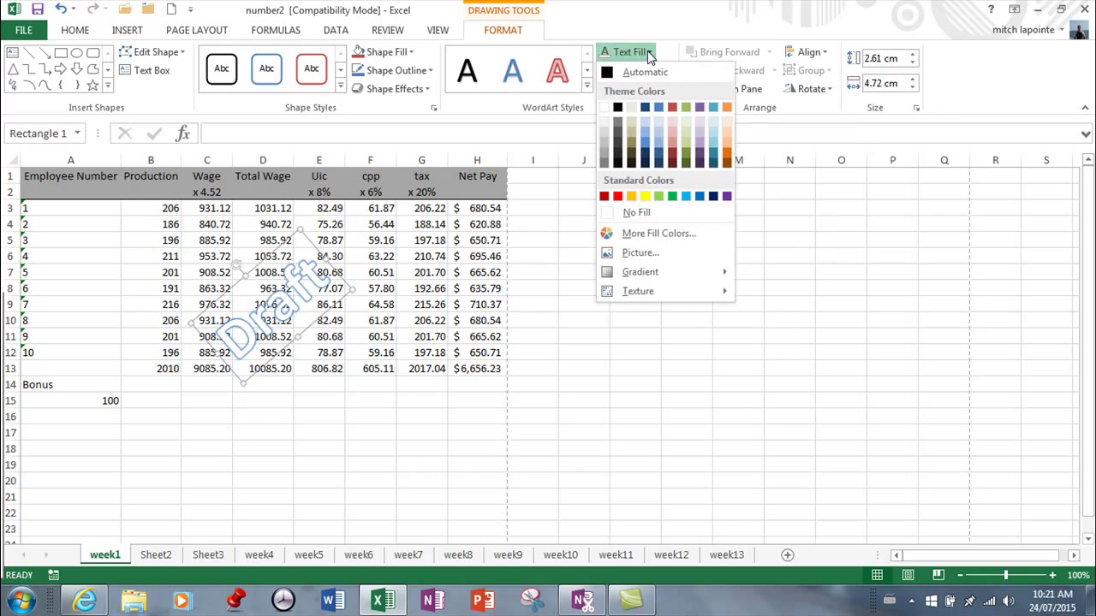
left_click(621, 213)
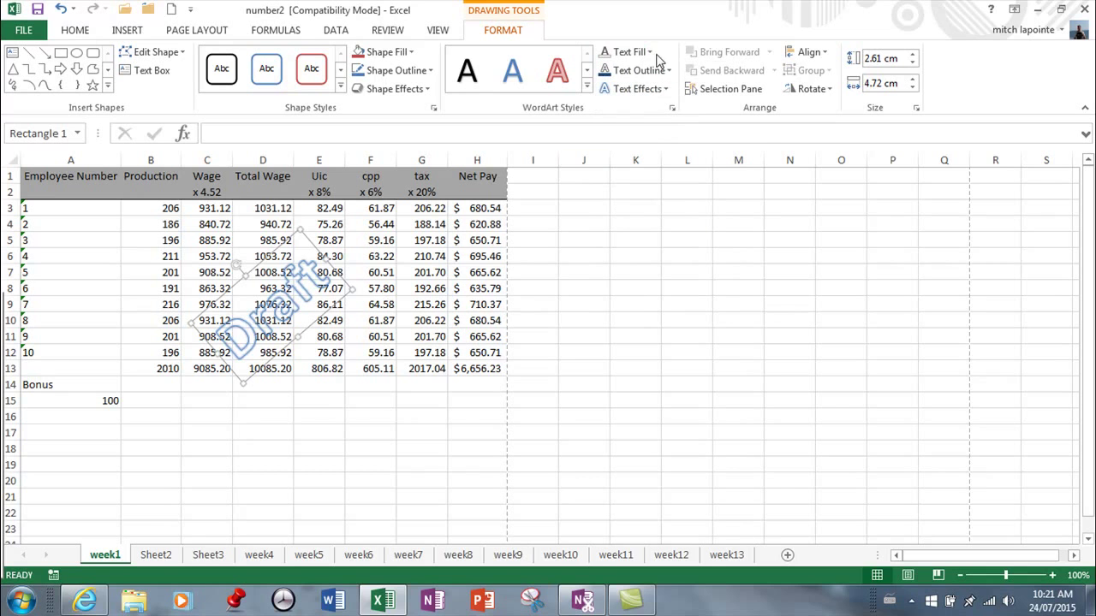
left_click(669, 70)
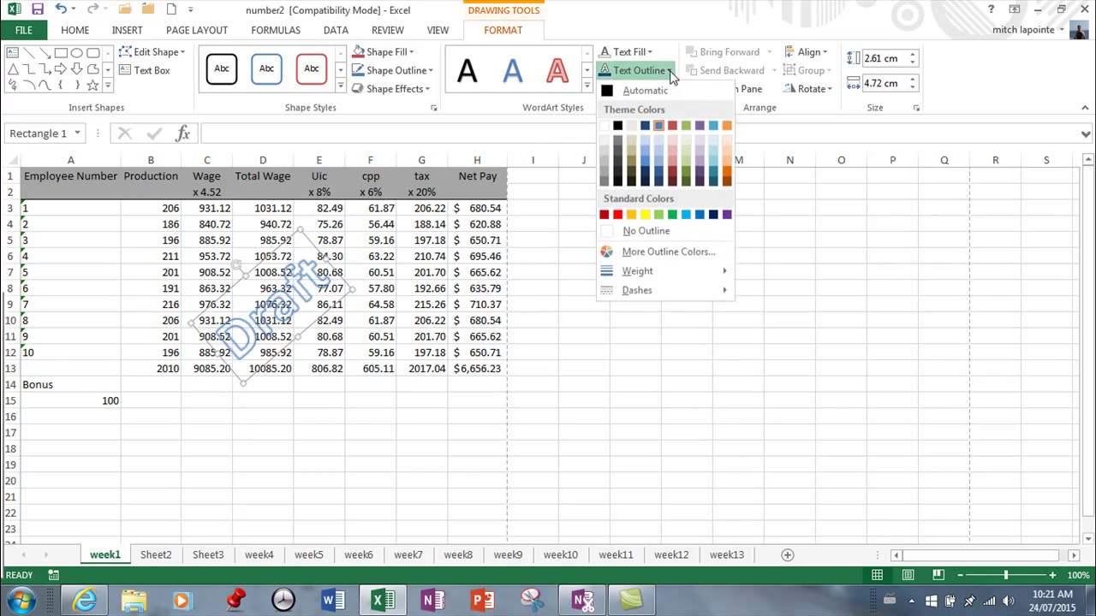
left_click(633, 128)
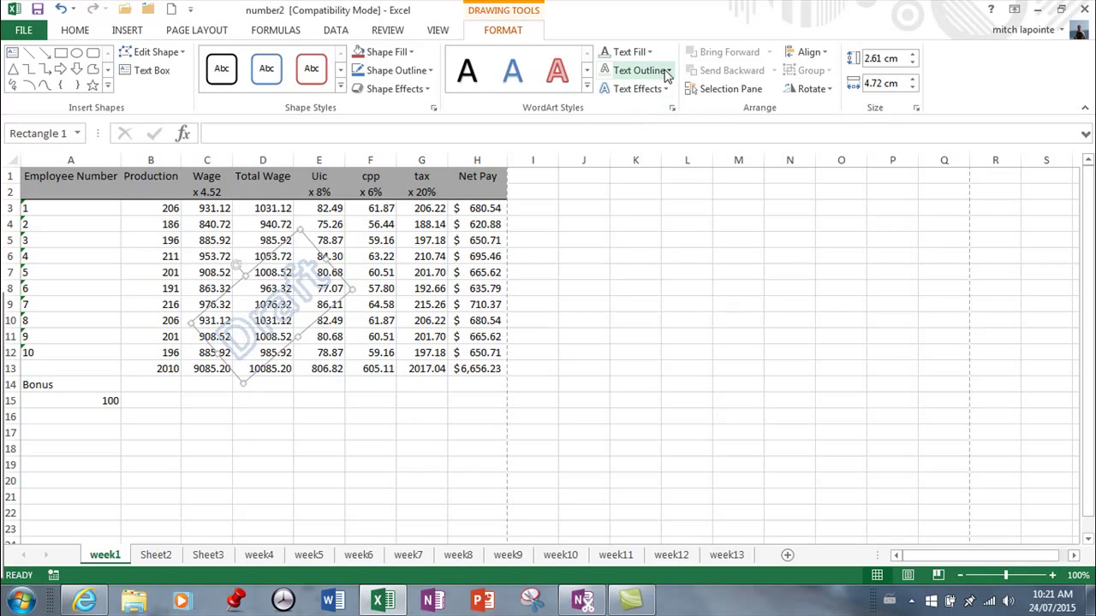
left_click(644, 70)
mouse_move(657, 275)
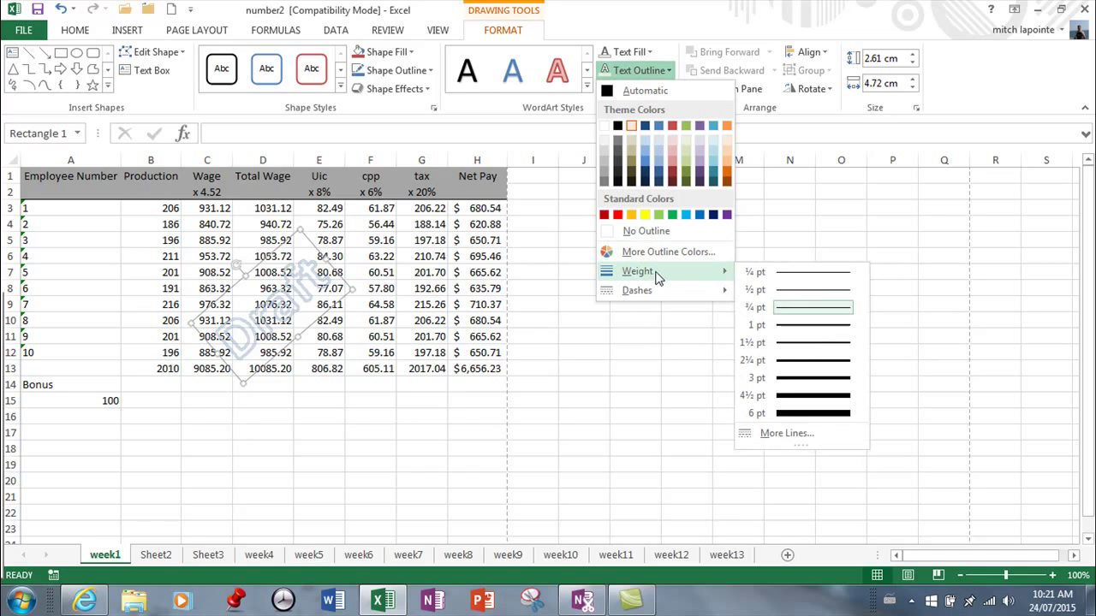
left_click(811, 276)
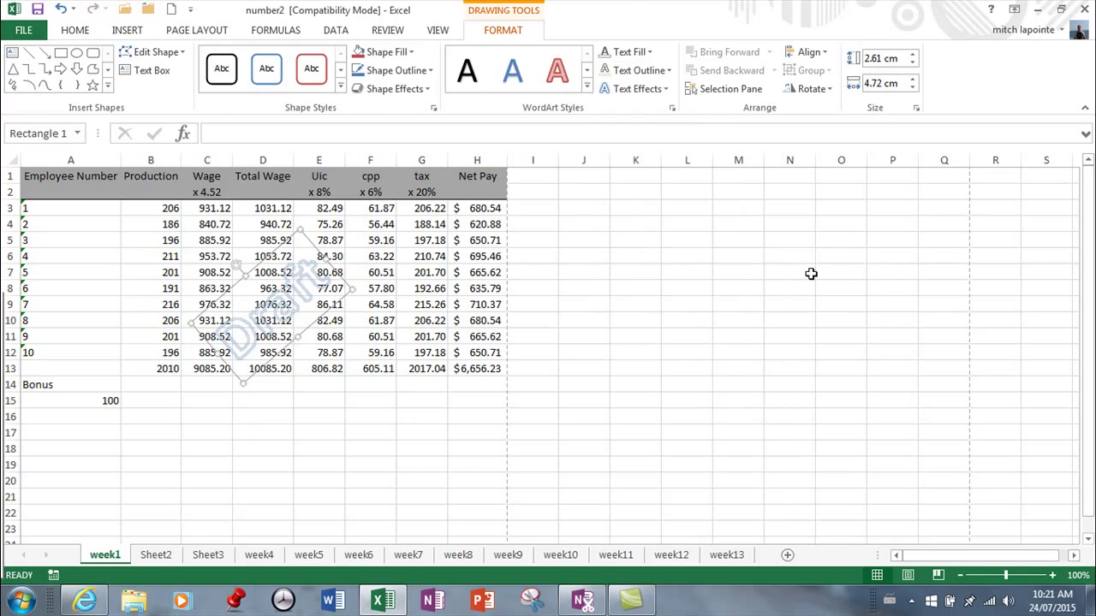
left_click(276, 437)
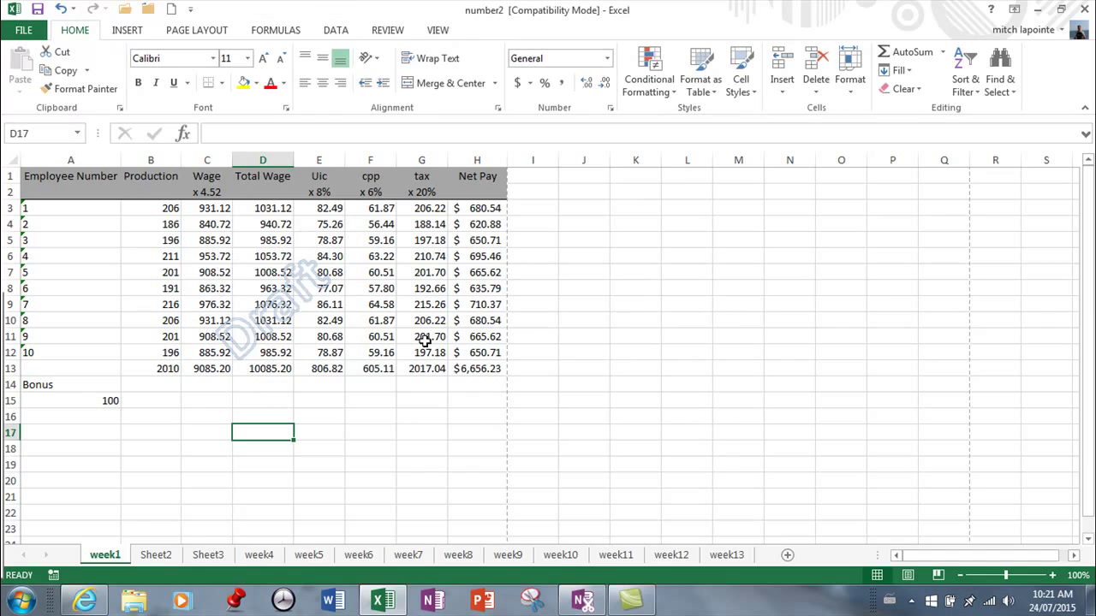
Step: Ctrl-drag a copy of the Draft watermark to the right of the table, around columns L–N
left_click(304, 303)
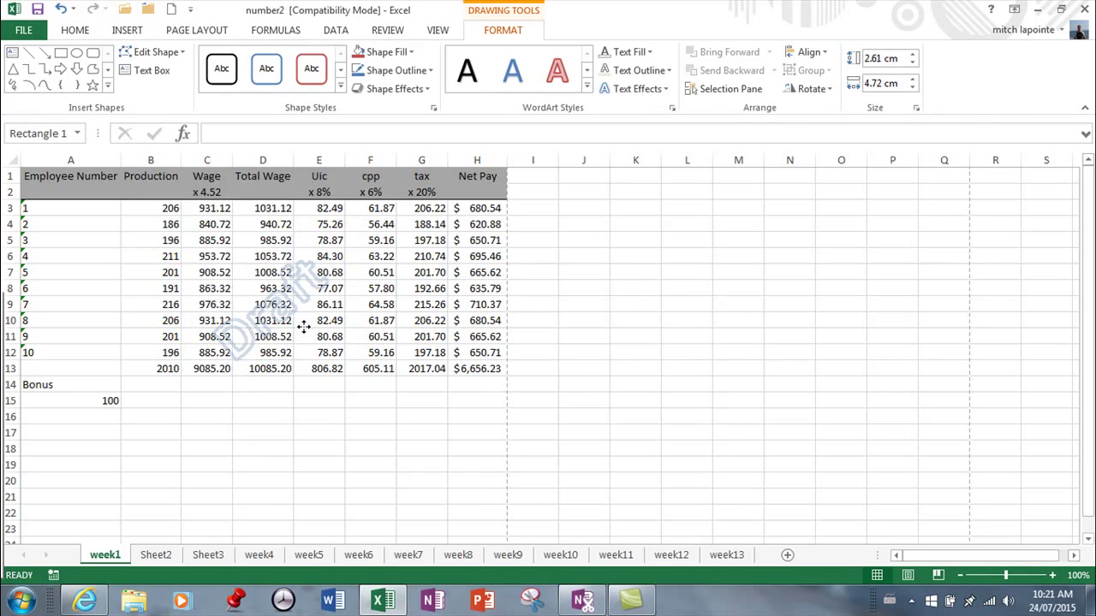
left_click_drag(304, 327, 778, 317)
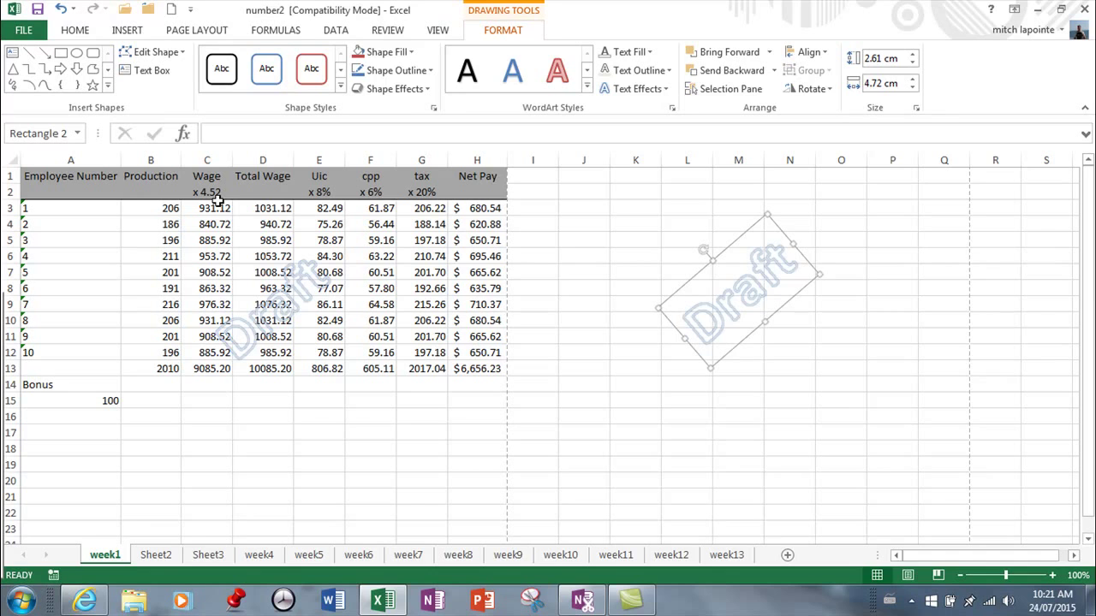
left_click(75, 31)
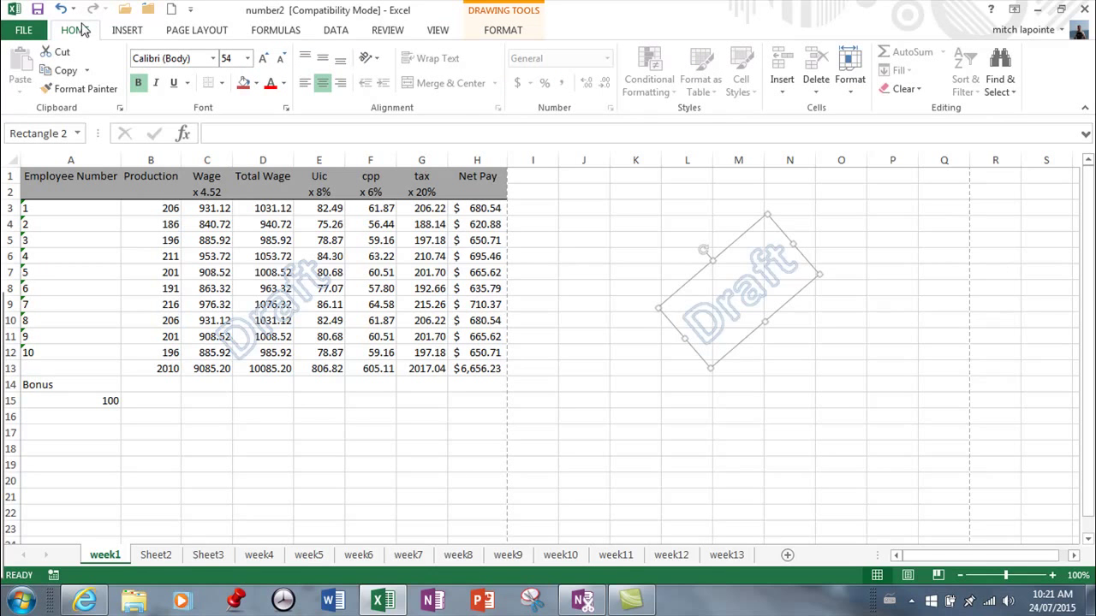
Step: Choose the Organic theme from the Page Layout Themes gallery
left_click(202, 32)
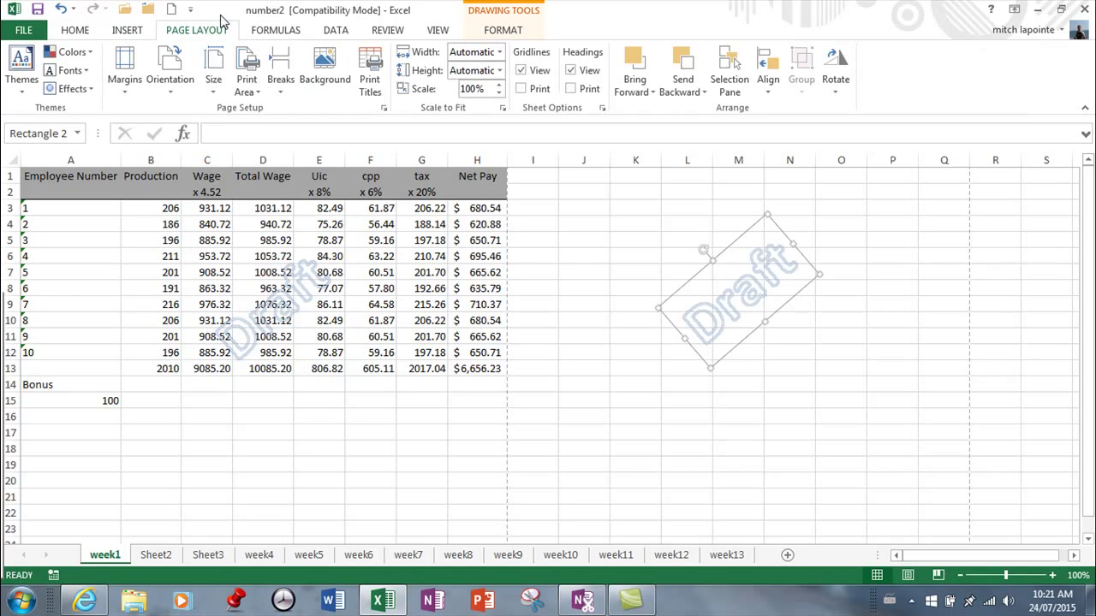
left_click(23, 90)
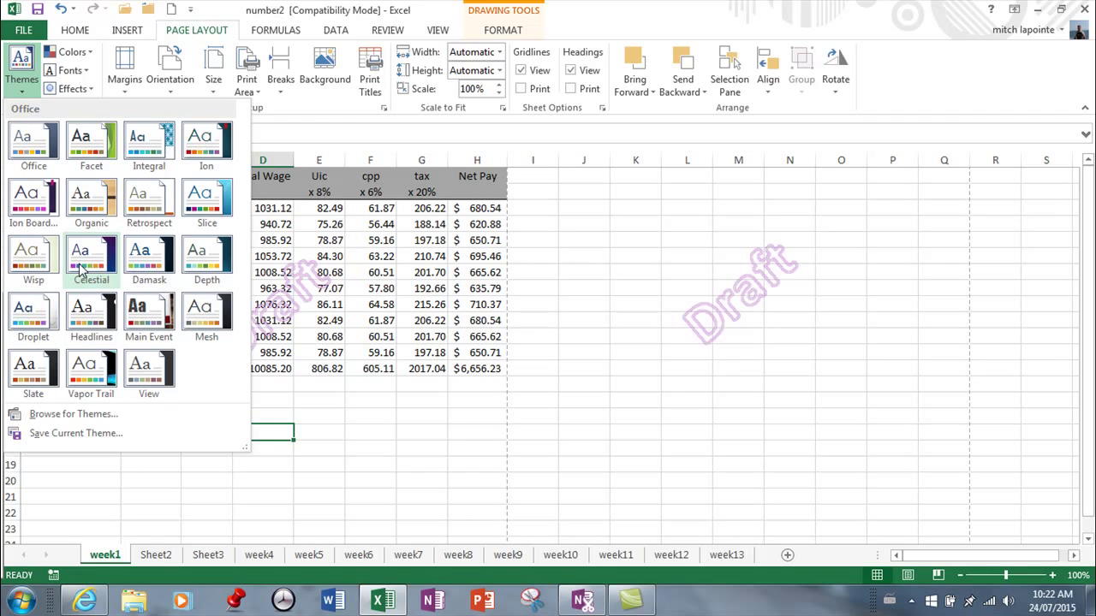
left_click(97, 196)
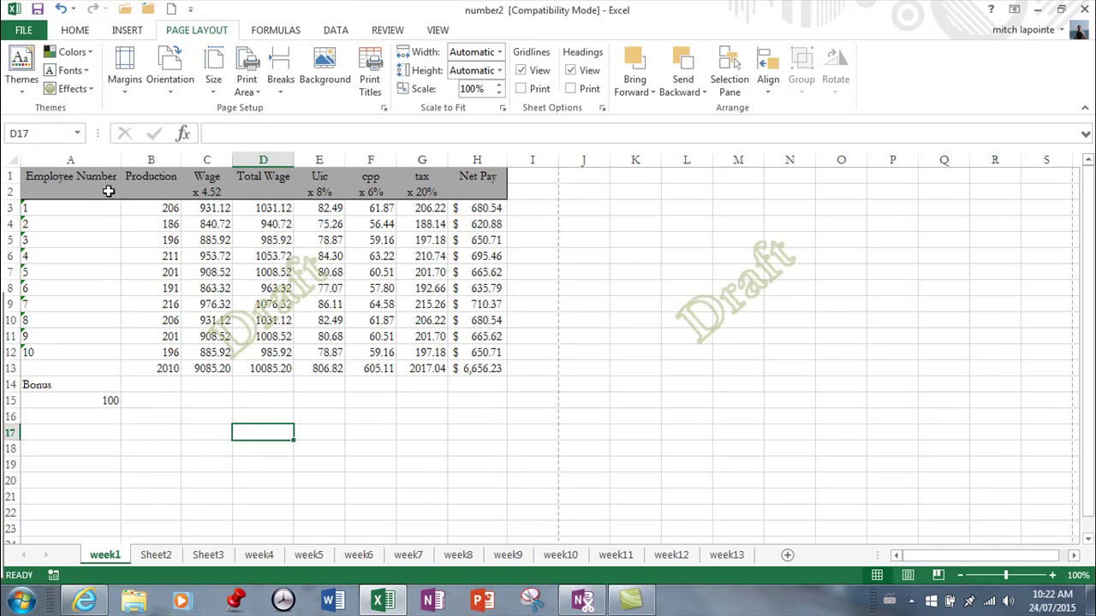
Step: Switch the theme colours to the custom 'school' palette, leaving the theme fonts unchanged
left_click(86, 53)
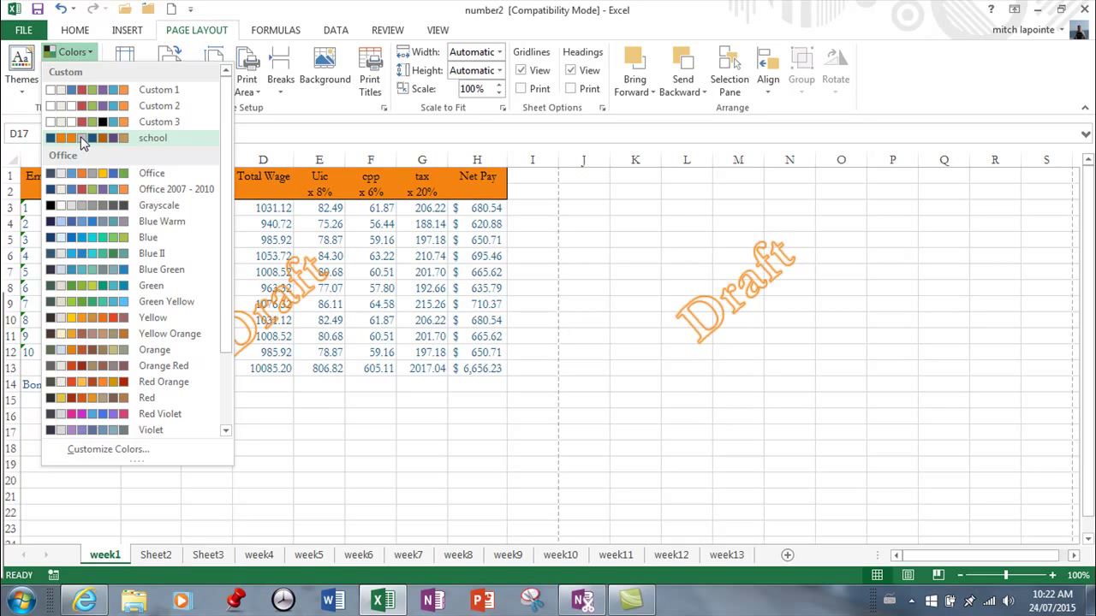
left_click(83, 141)
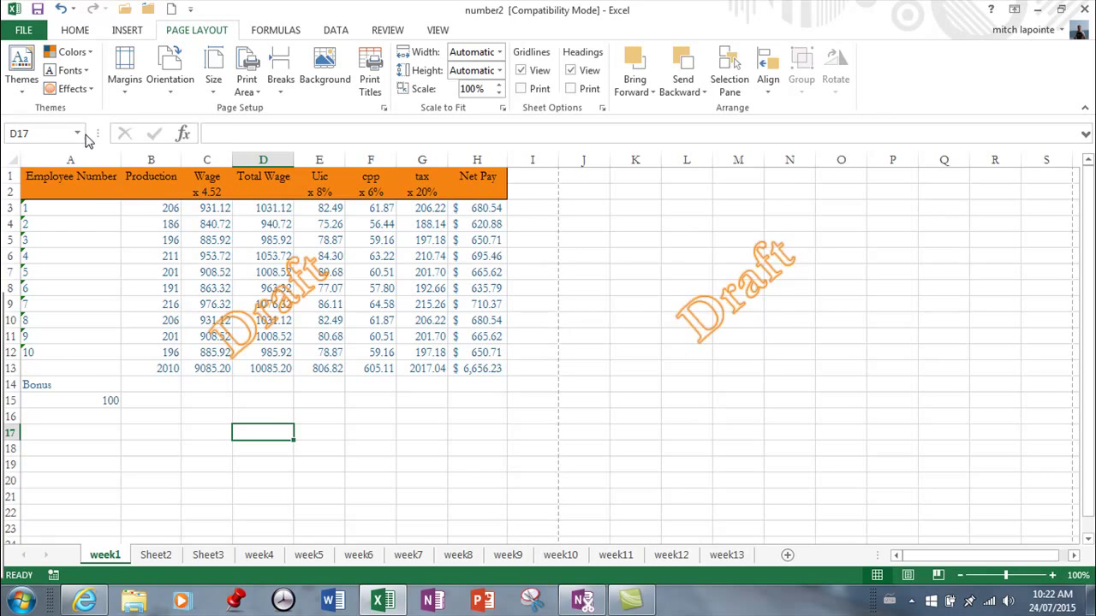
left_click(72, 70)
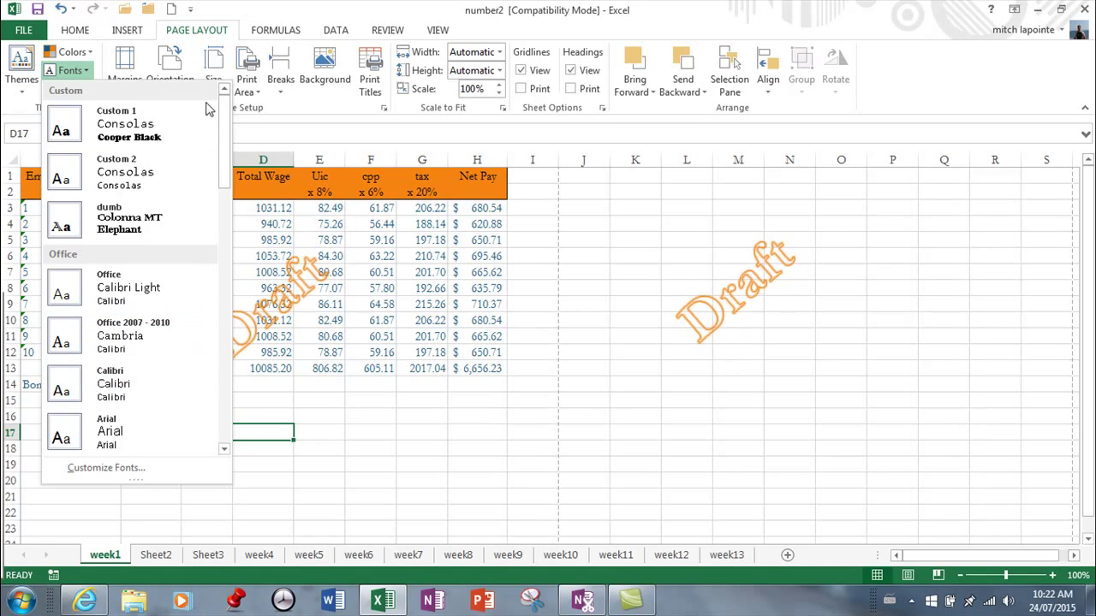
left_click(343, 509)
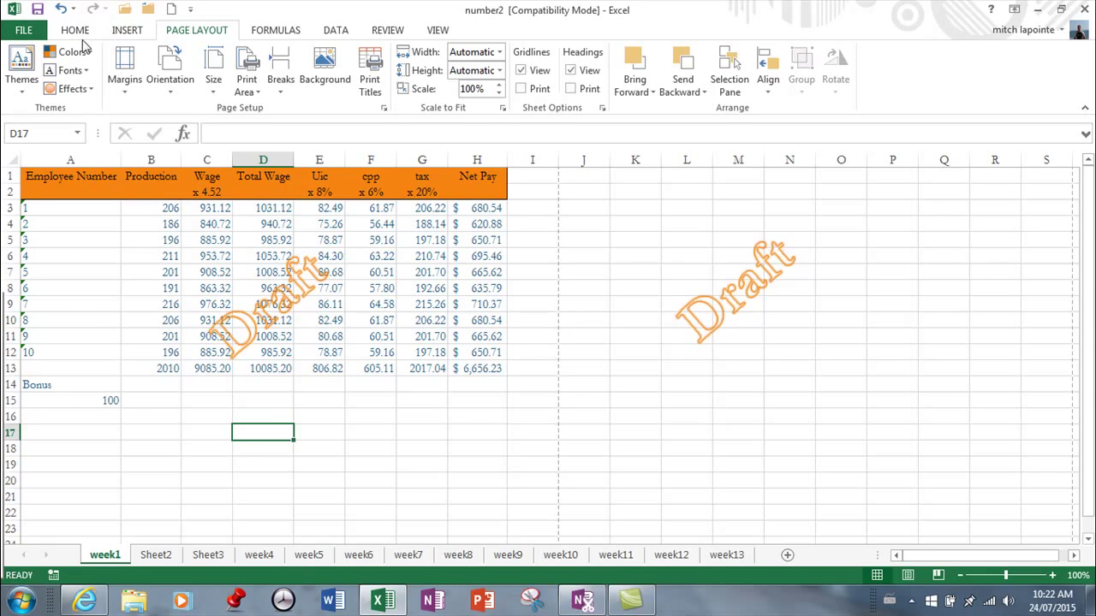
Step: Save the current theme as a custom theme named 'mine'
left_click(22, 82)
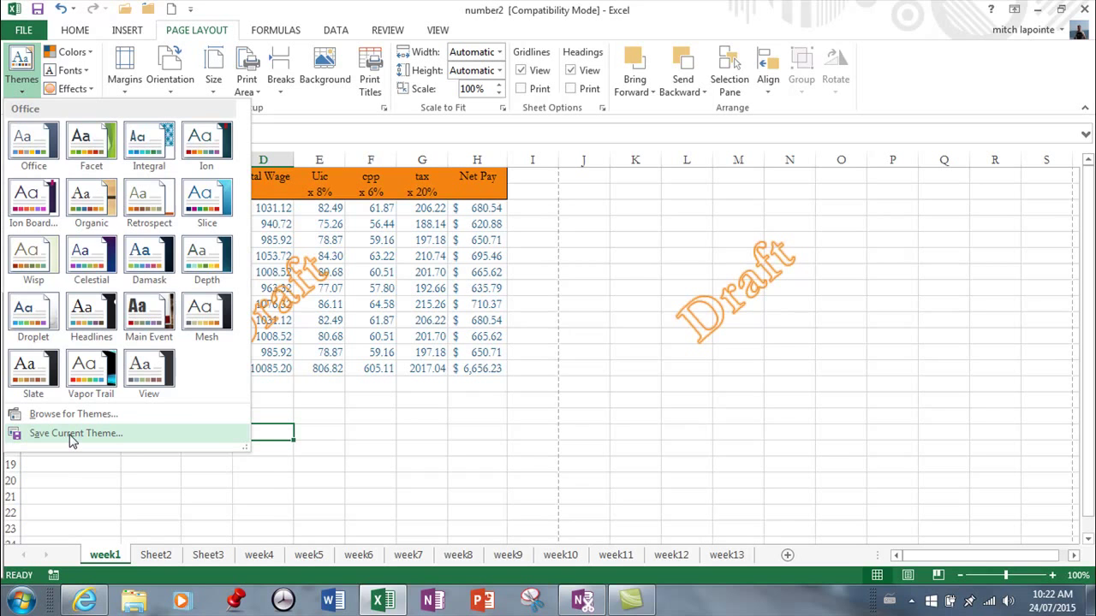
left_click(73, 438)
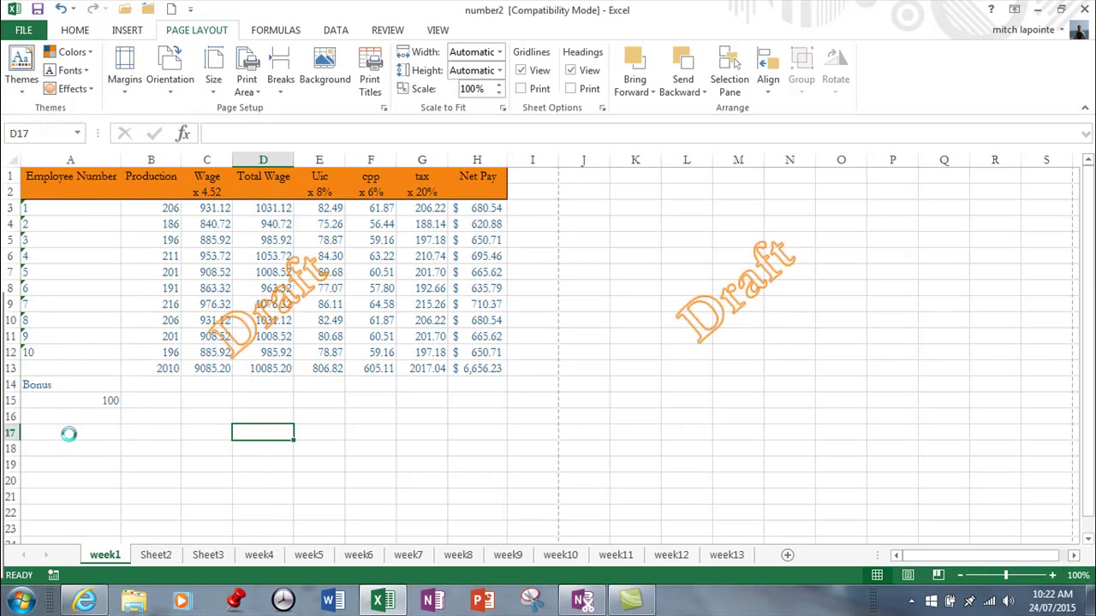
type("mine")
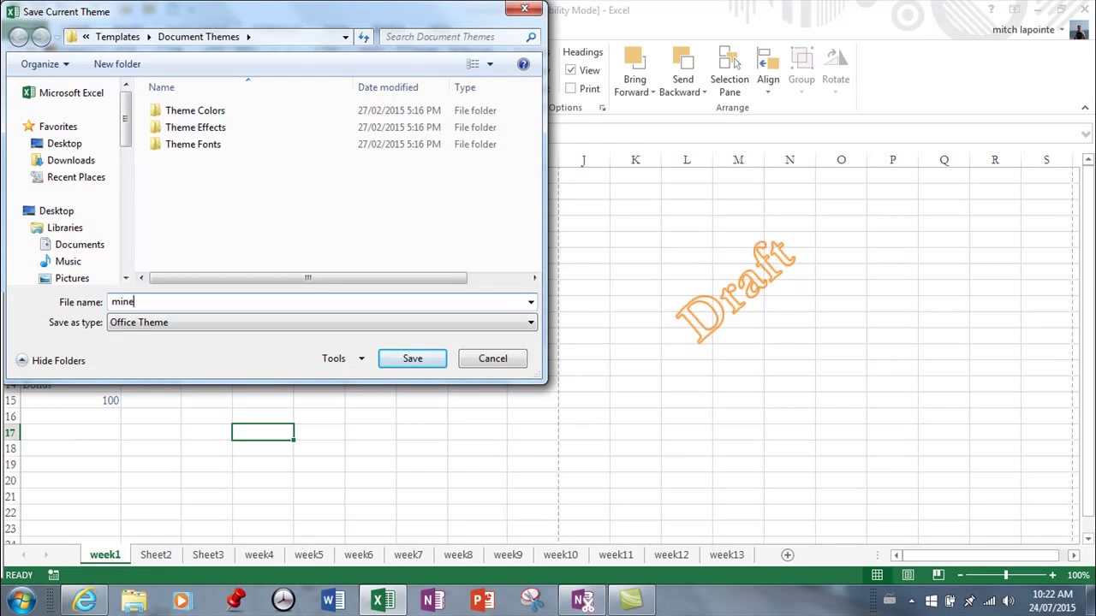
key("Return")
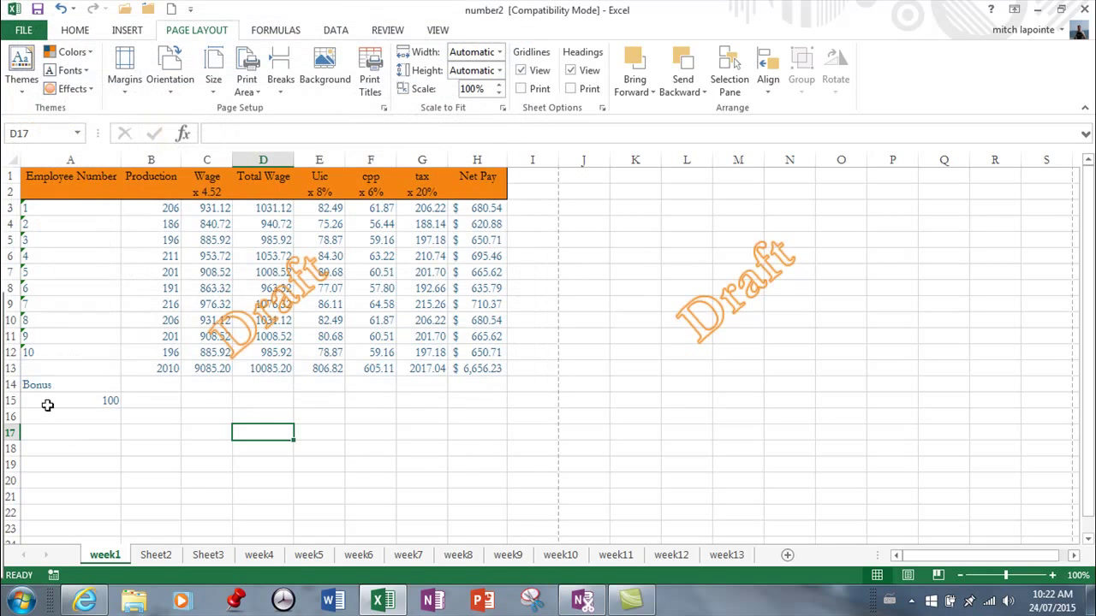
Step: Browse the Themes gallery to locate the saved 'mine' theme
left_click(24, 90)
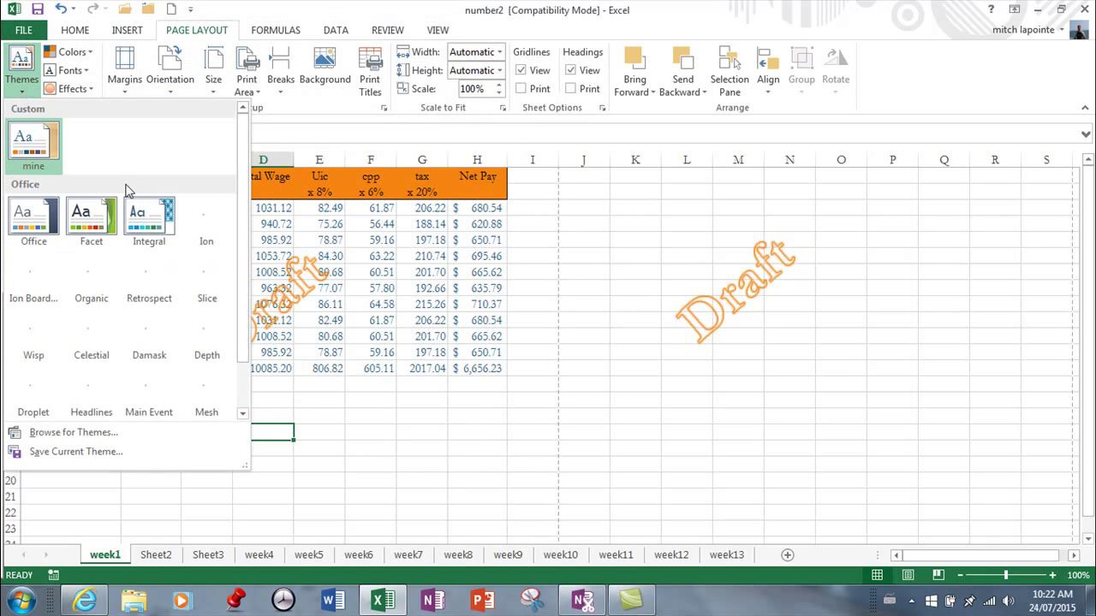
left_click_drag(246, 328, 248, 400)
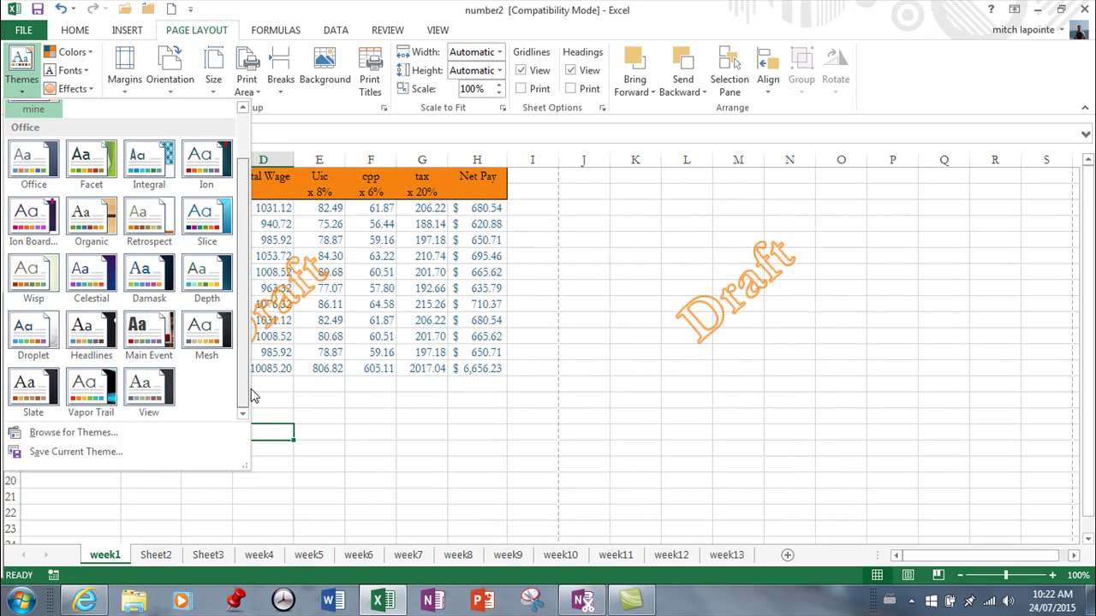
scroll(246, 383, "up", 1)
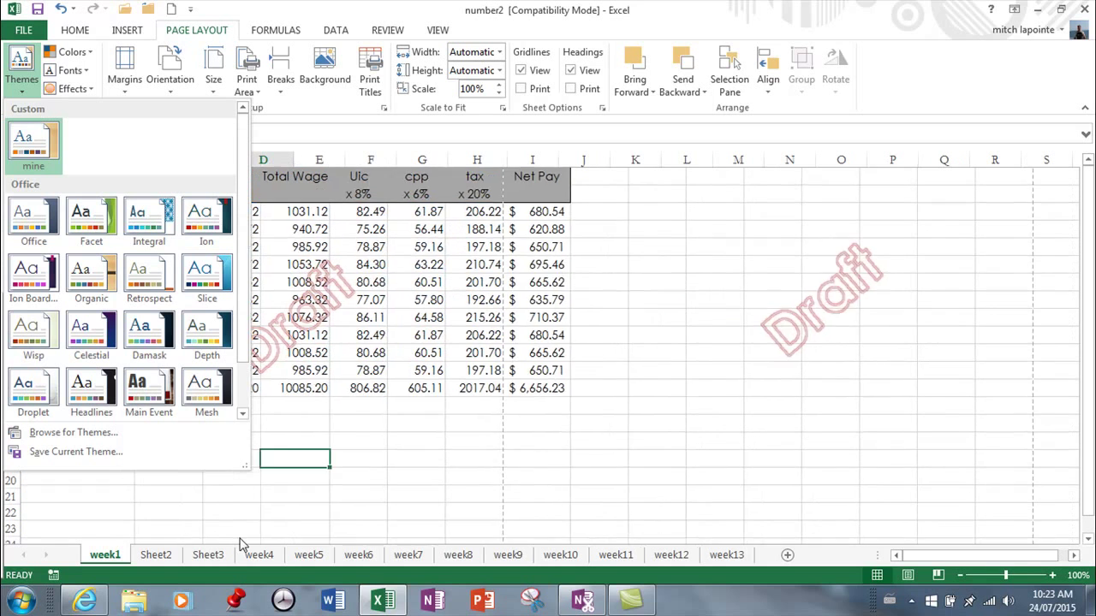
Step: Apply the custom 'mine' theme, then browse the sheets from Sheet2 to week9
left_click(102, 564)
left_click(160, 561)
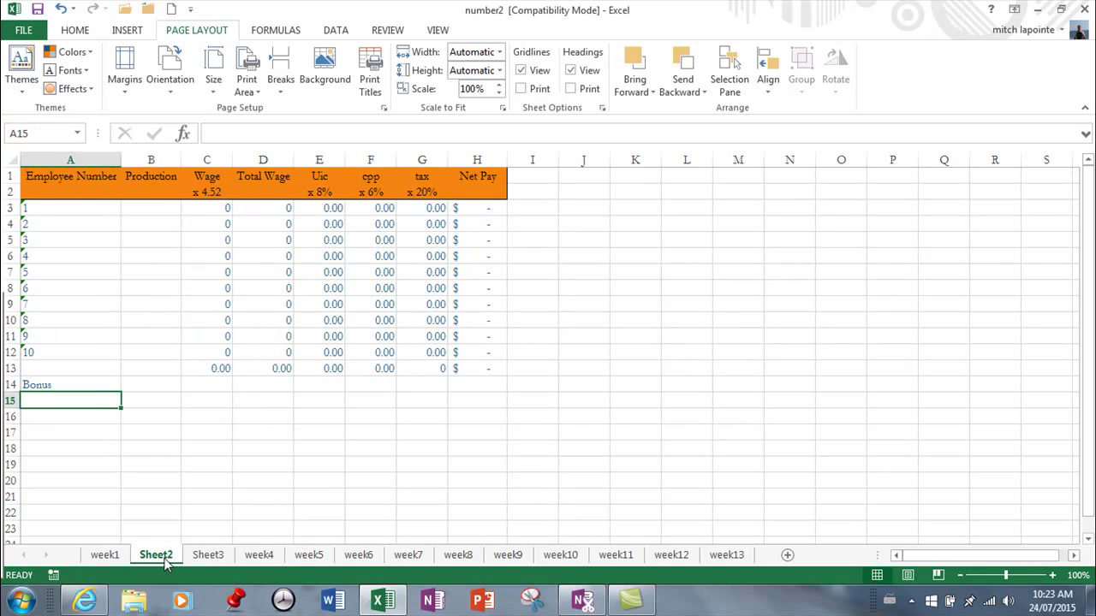
left_click(208, 556)
left_click(259, 556)
left_click(310, 556)
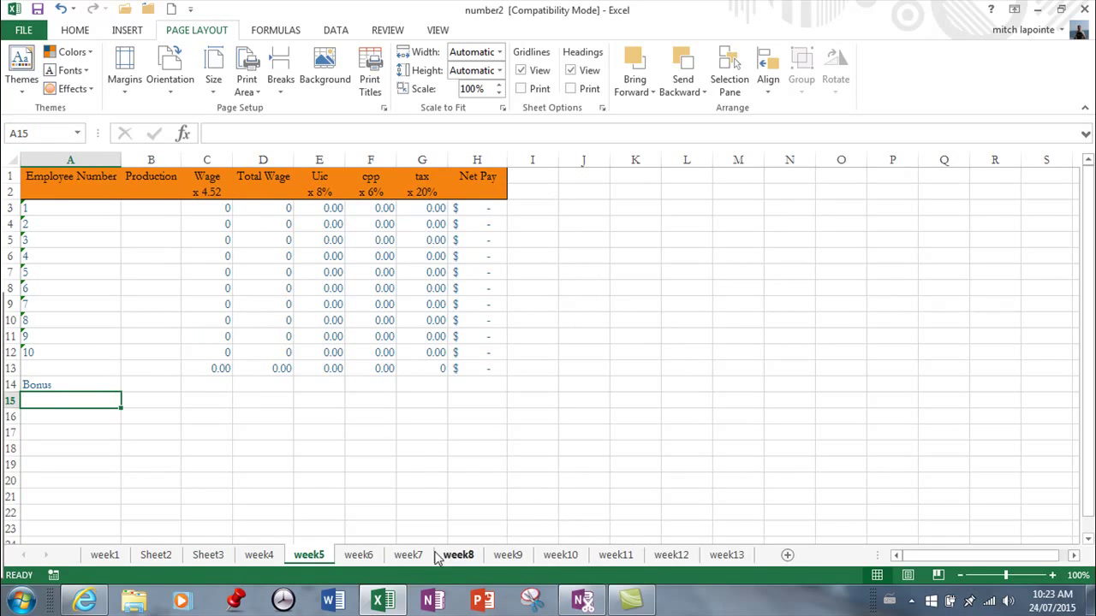
left_click(512, 556)
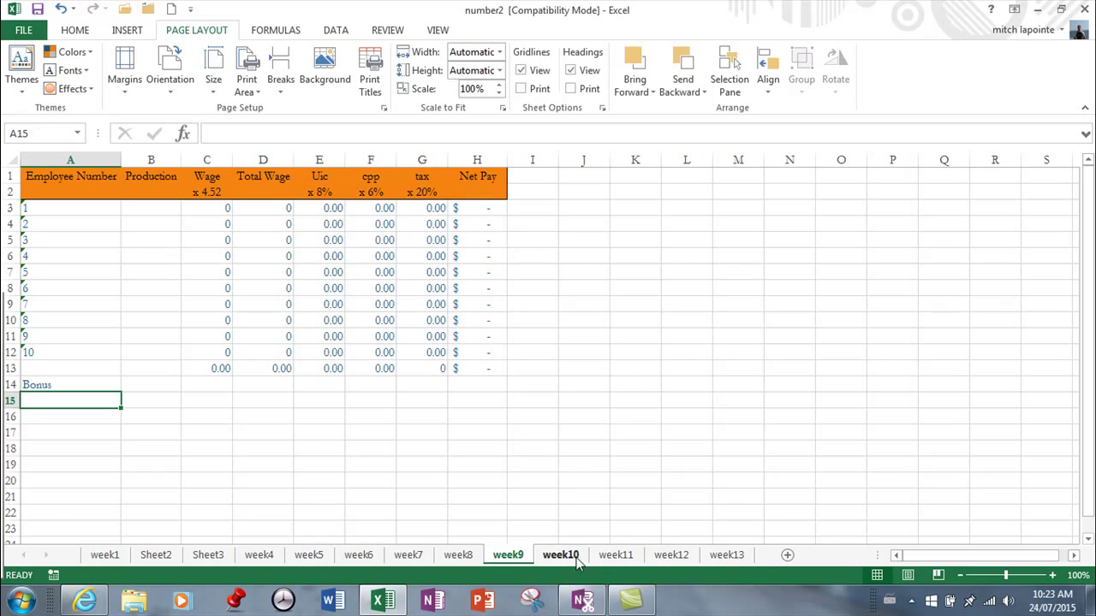
Step: Group week9 with week11 and apply the Facet theme
left_click(616, 555, "ctrl")
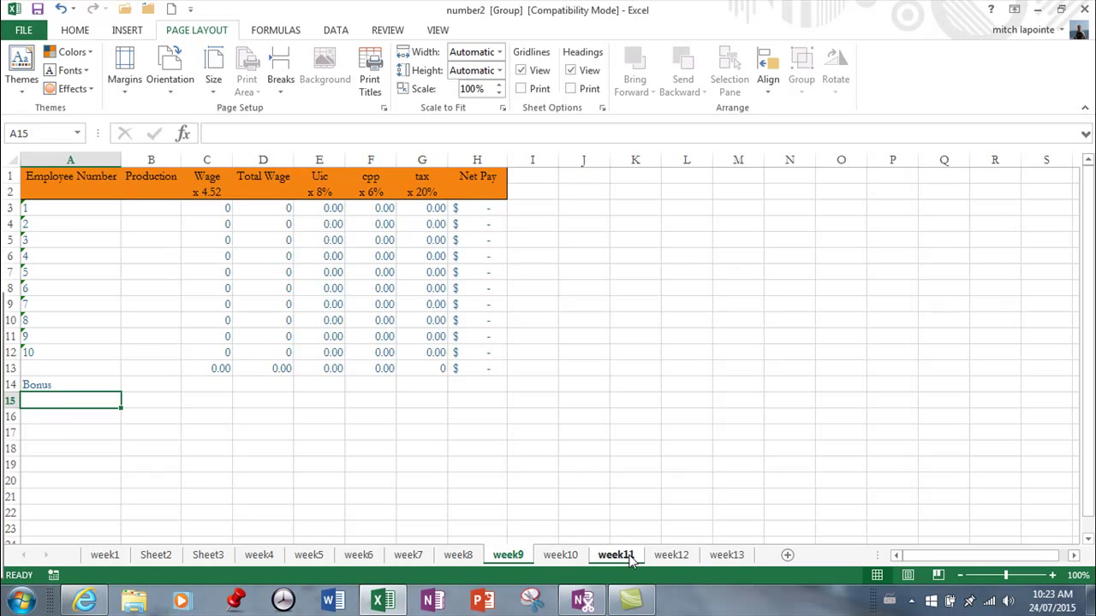
left_click(21, 68)
left_click(96, 223)
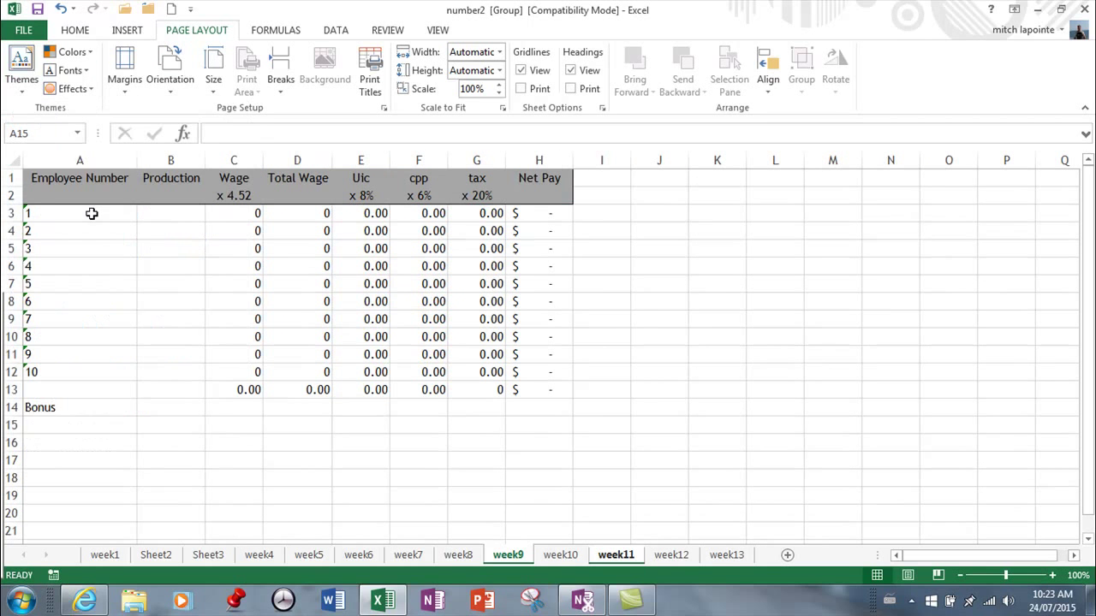
Step: Ungroup the sheets via week7, view week6, and return to week1
left_click(408, 557)
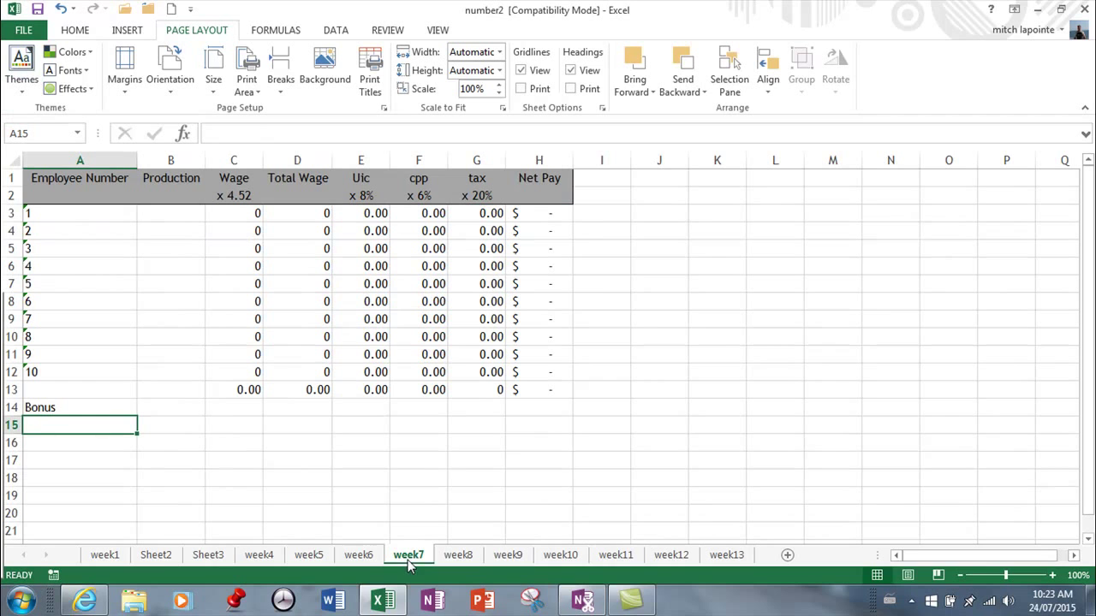
left_click(362, 561)
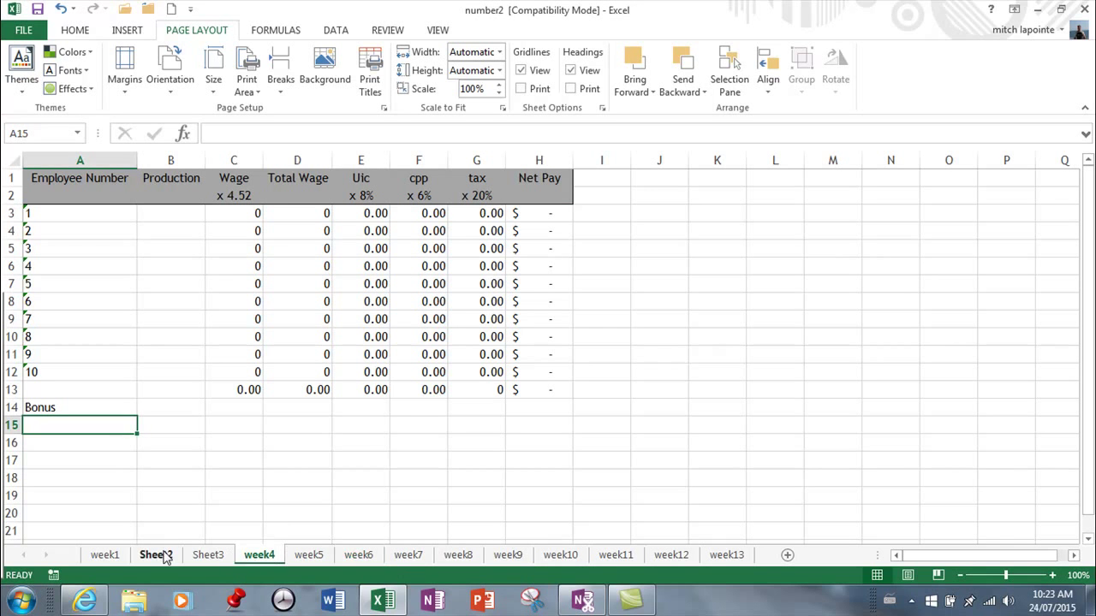
left_click(101, 558)
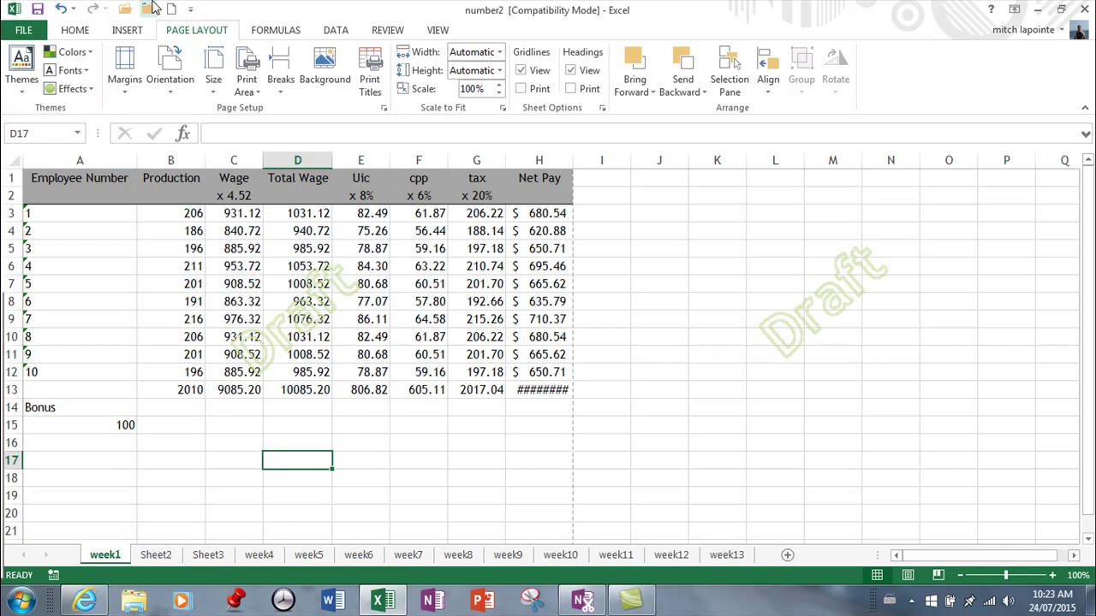
Step: Undo the Facet theme change and check week1, Sheet2 and Sheet3
left_click(62, 10)
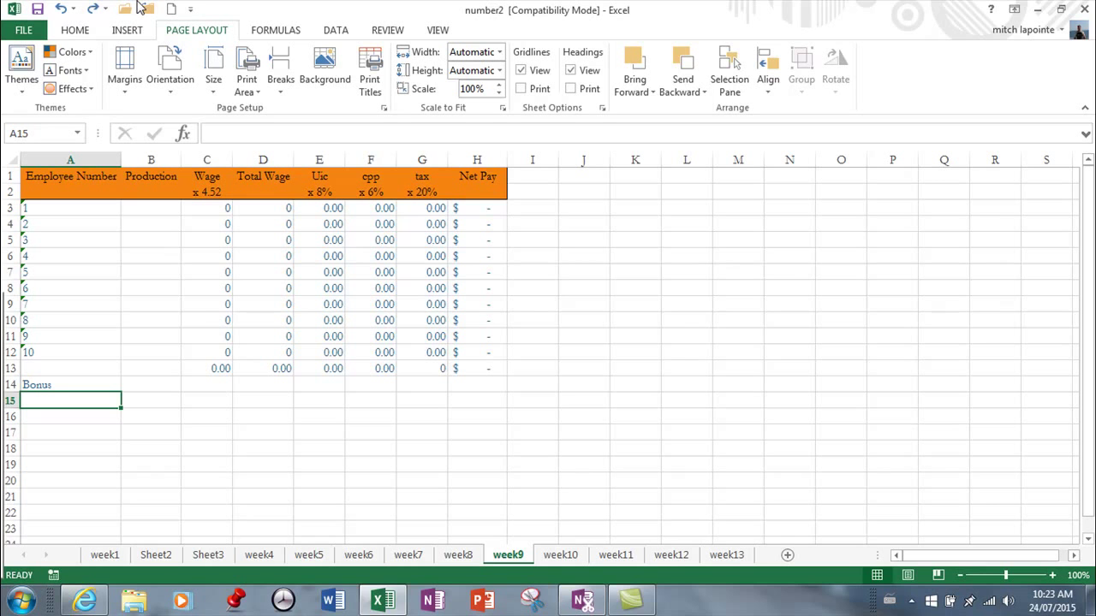
left_click(106, 556)
left_click(158, 555)
left_click(208, 555)
Step: Check sheets week4 through week7, then undo the most recent theme change
left_click(259, 555)
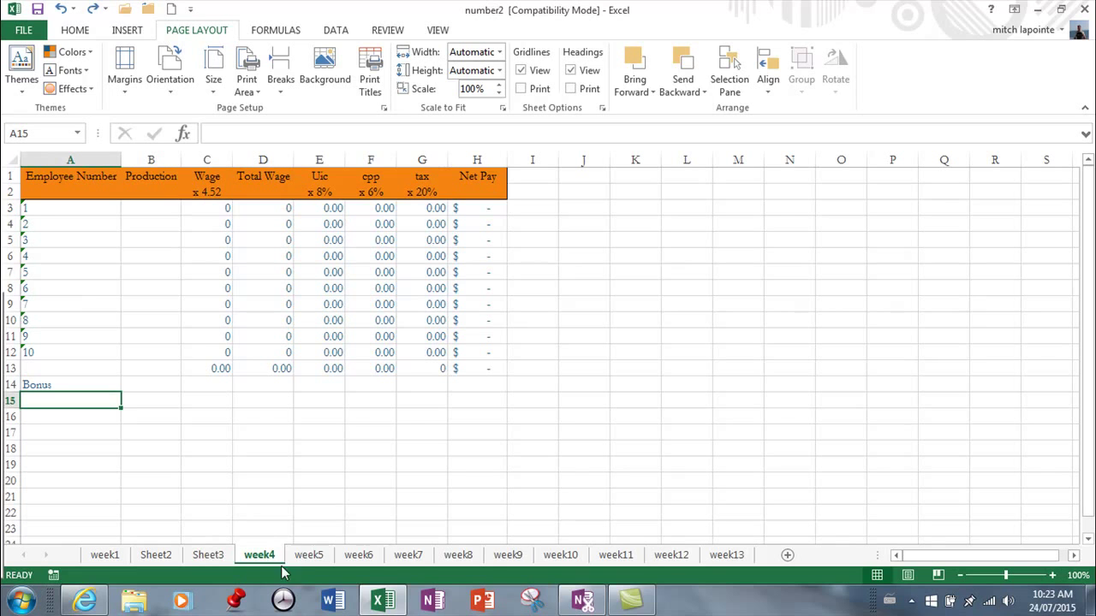
left_click(312, 557)
left_click(356, 556)
left_click(408, 557)
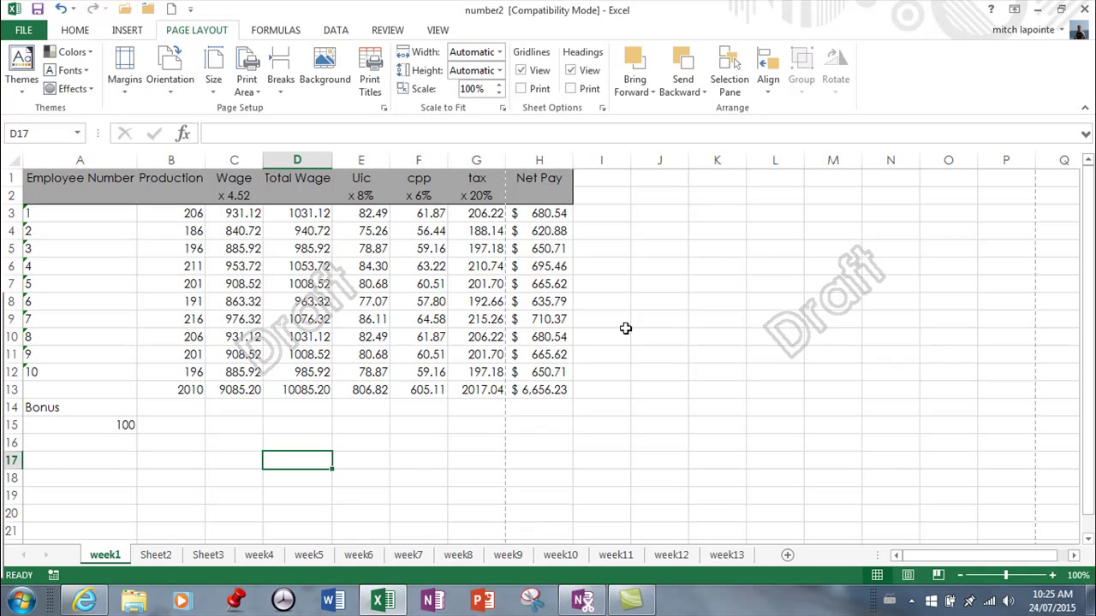
left_click(61, 11)
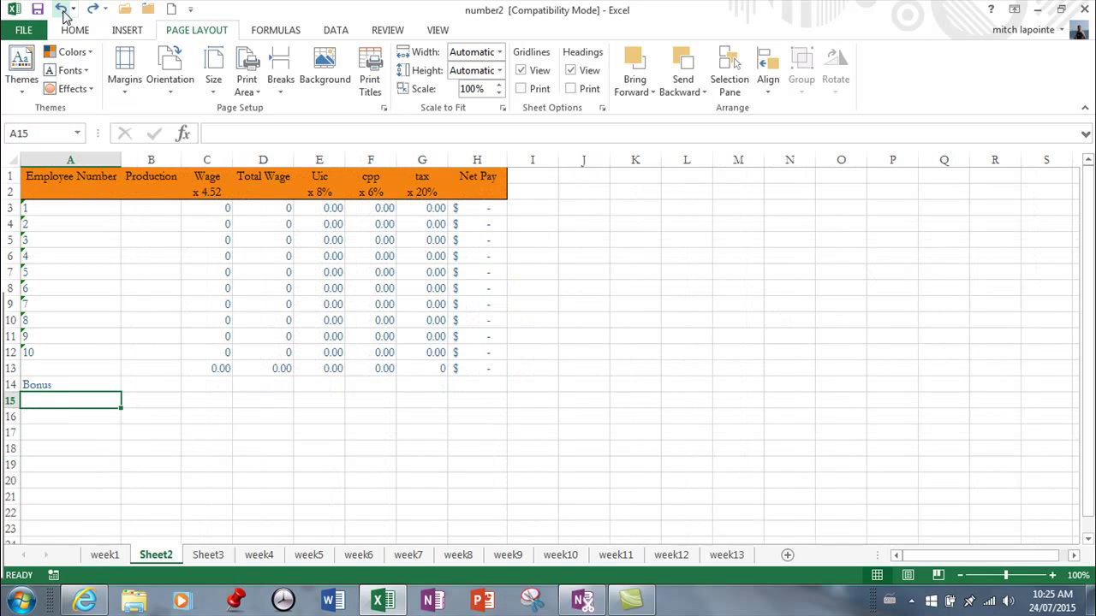